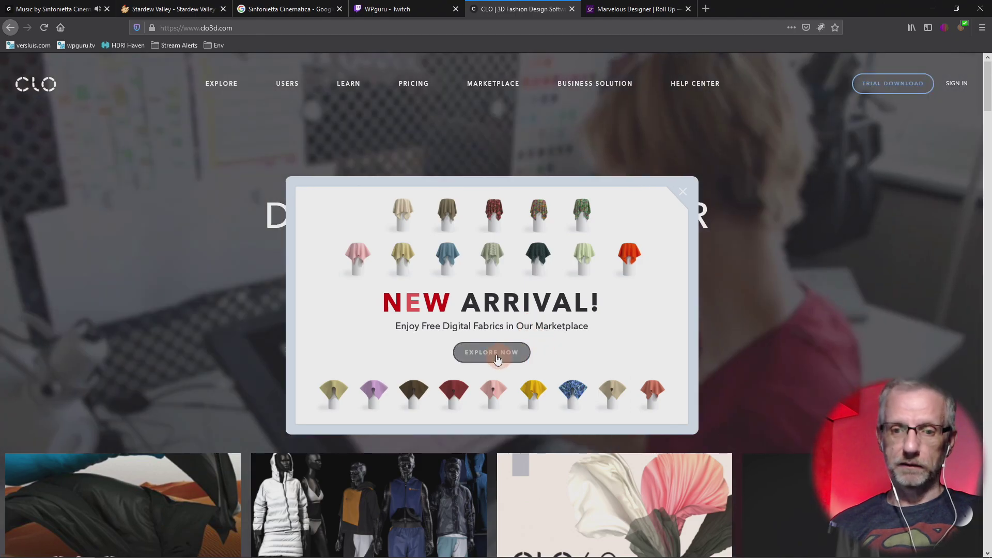
Browse the 272 free fabric swatches in the CLO-SET Marketplace, then return to the CLO home page
{"action": "left_click", "coordinate": [497, 359]}
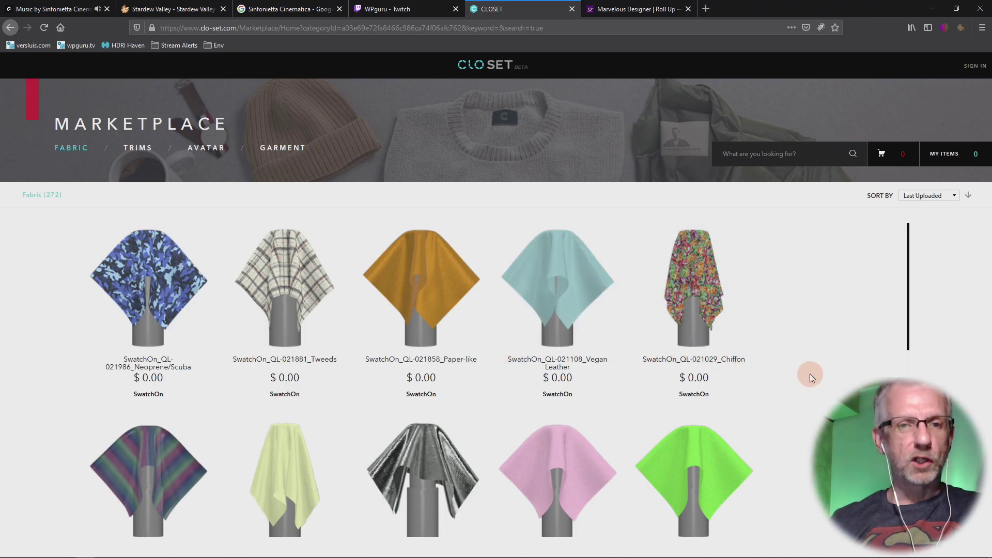
{"action": "scroll", "coordinate": [811, 374], "scroll_direction": "down", "scroll_amount": 3}
{"action": "scroll", "coordinate": [811, 374], "scroll_direction": "down", "scroll_amount": 6}
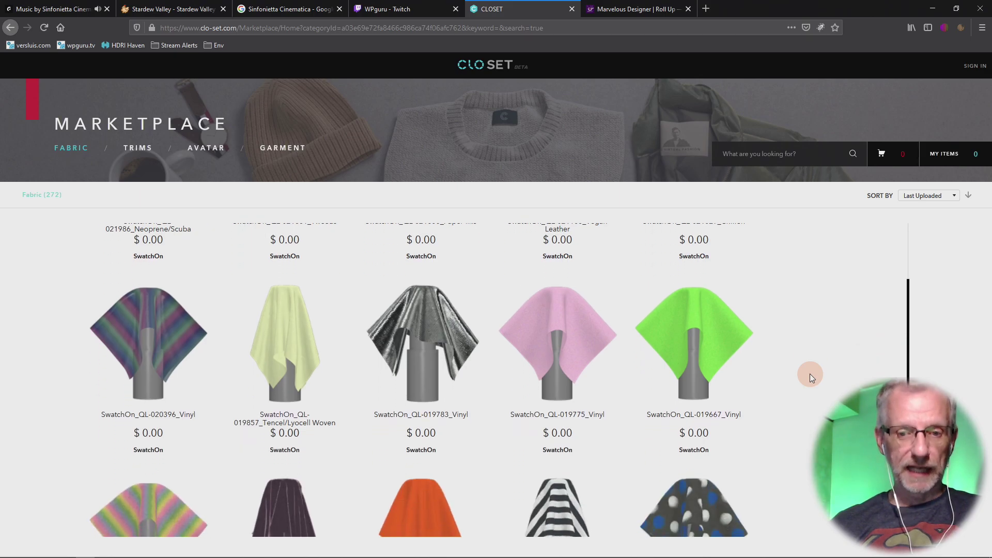
{"action": "scroll", "coordinate": [811, 374], "scroll_direction": "down", "scroll_amount": 1}
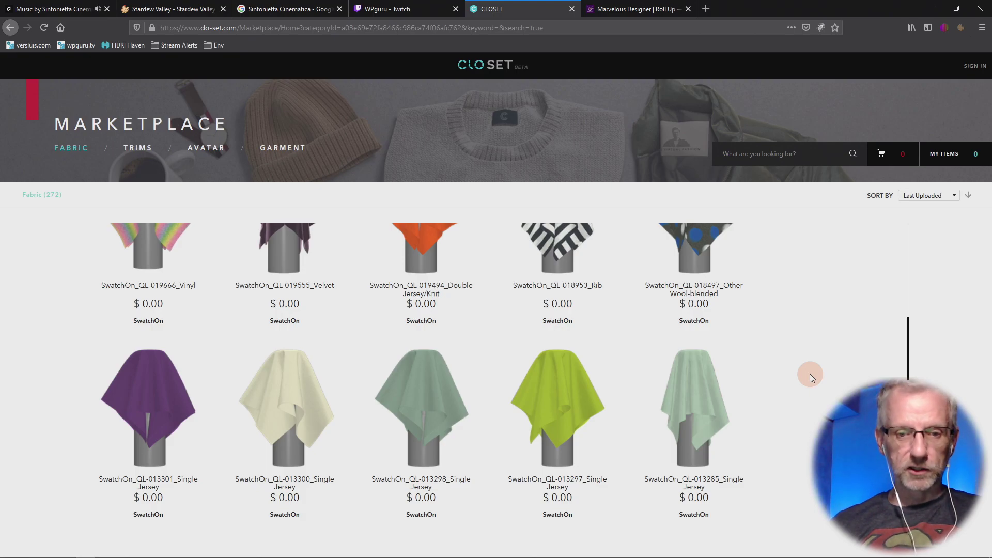
{"action": "scroll", "coordinate": [810, 374], "scroll_direction": "up", "scroll_amount": 4}
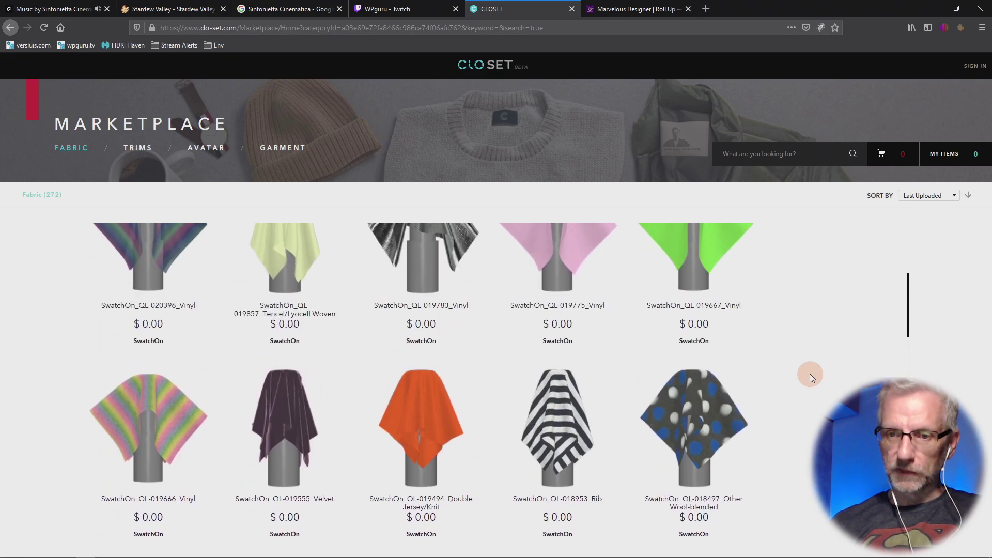
{"action": "mouse_move", "coordinate": [642, 433]}
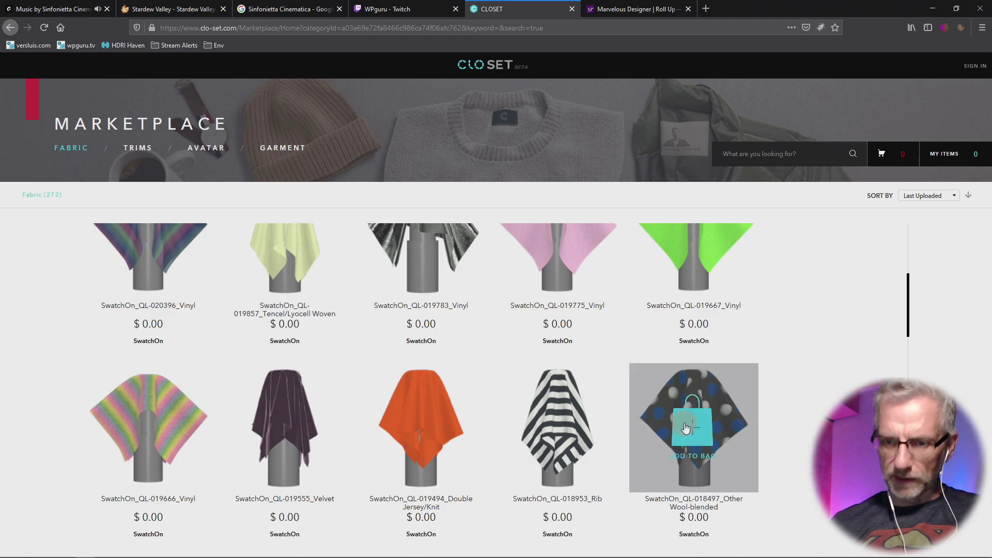
{"action": "scroll", "coordinate": [643, 424], "scroll_direction": "up", "scroll_amount": 4}
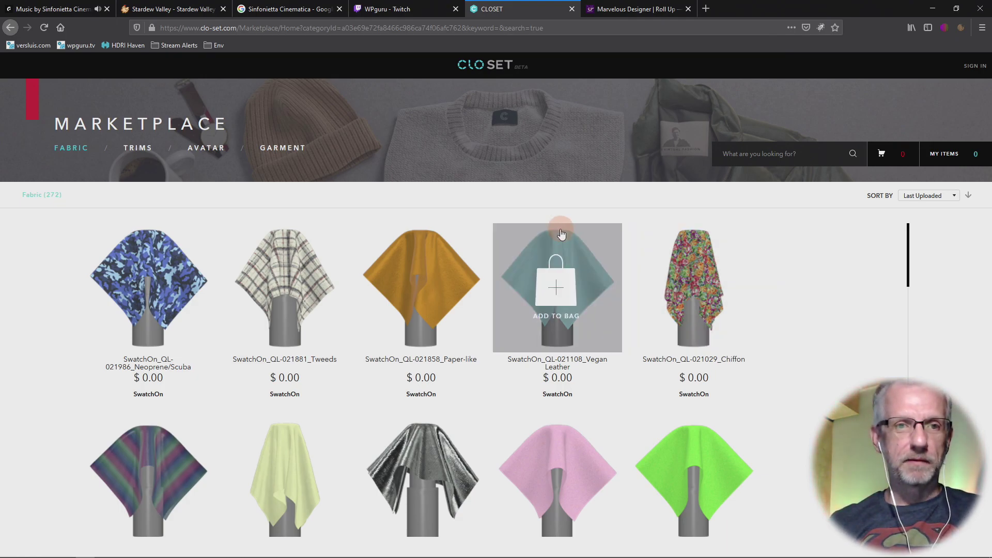
{"action": "left_click", "coordinate": [11, 27]}
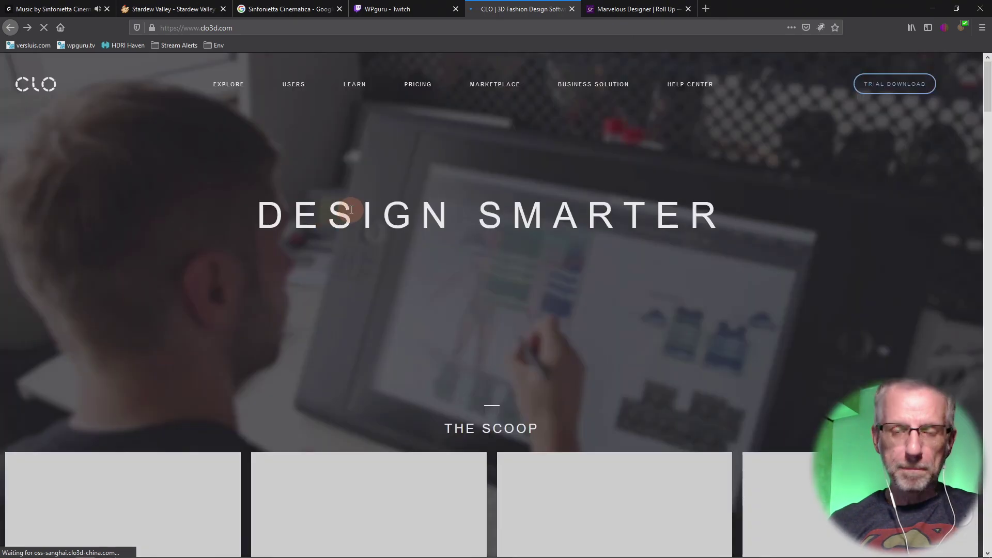
Read the Help Center's Roll Up Selected Area article, found by searching 'roll', then return to Marvelous Designer
{"action": "mouse_move", "coordinate": [713, 79]}
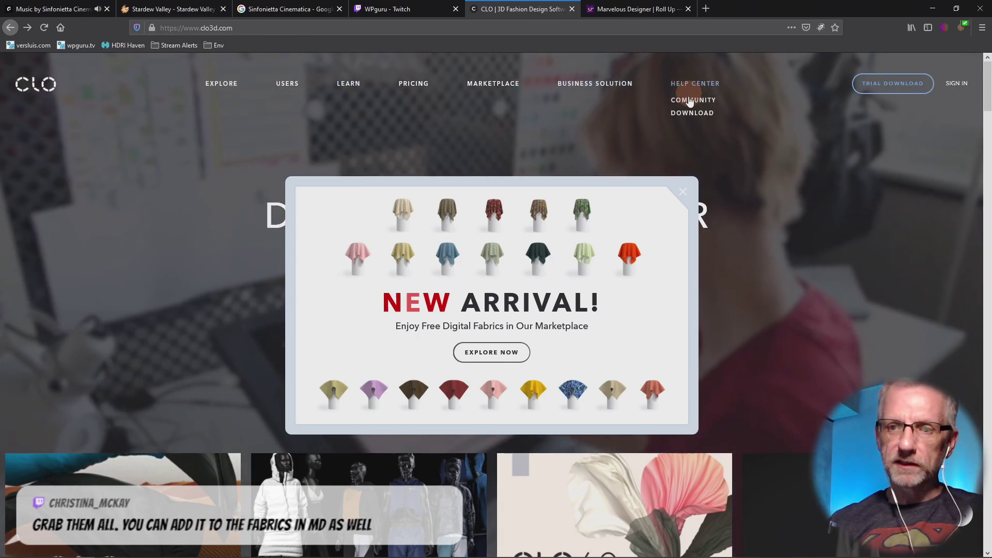
{"action": "left_click", "coordinate": [690, 101]}
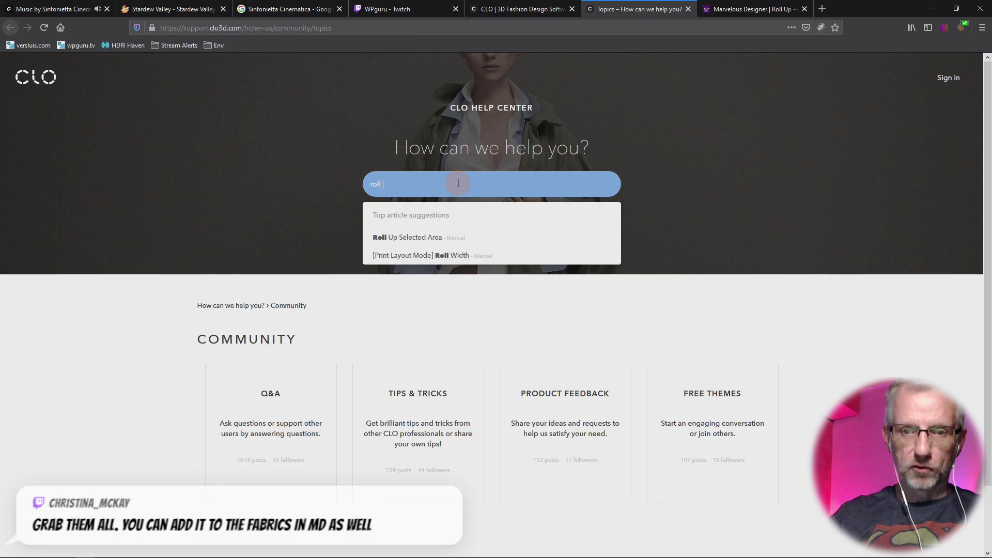
{"action": "left_click", "coordinate": [429, 238]}
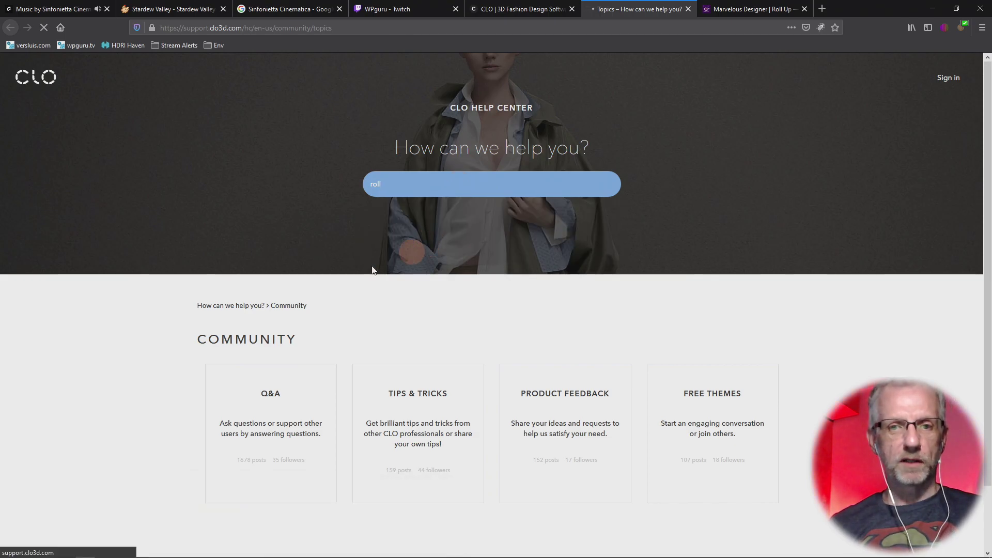
{"action": "scroll", "coordinate": [110, 378], "scroll_direction": "down", "scroll_amount": 3}
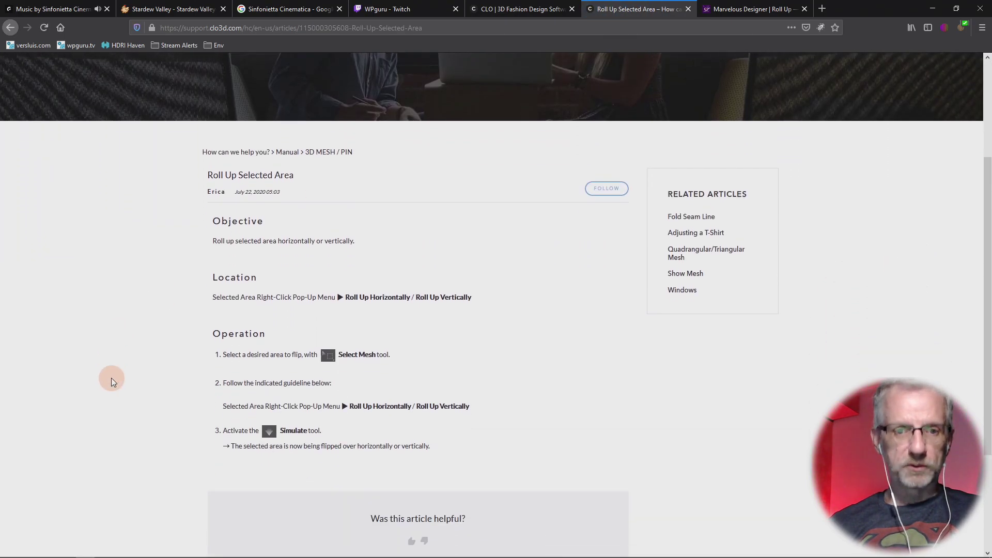
{"action": "scroll", "coordinate": [110, 377], "scroll_direction": "down", "scroll_amount": 1}
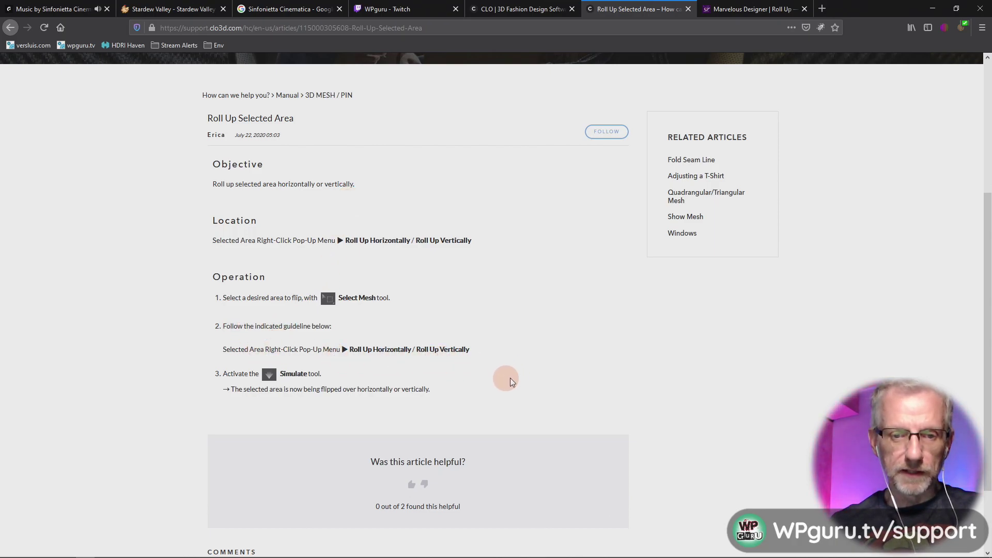
{"action": "key", "text": "alt+Tab"}
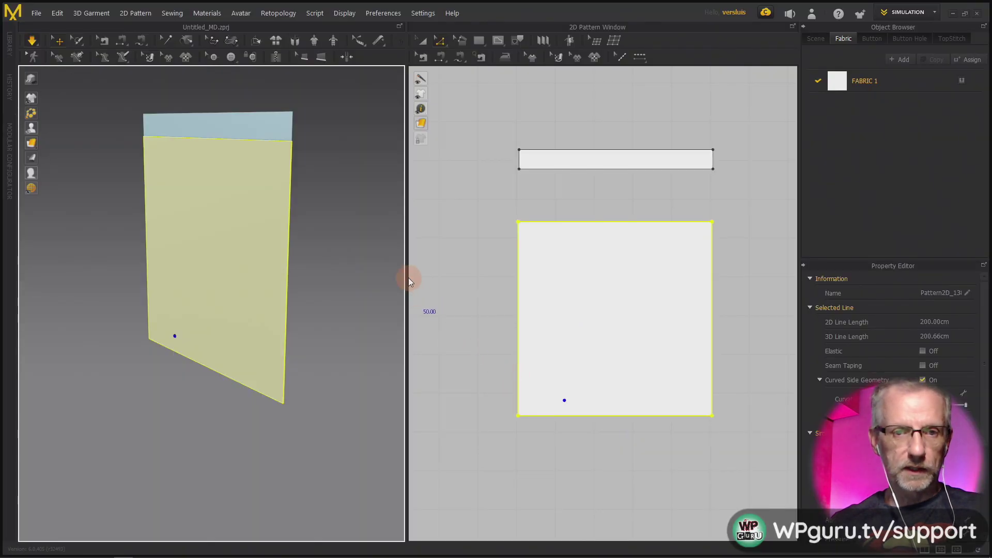
With Select Mesh (Box), box-select the square panel's mesh below the top band in the 2D window
{"action": "right_click", "coordinate": [157, 209]}
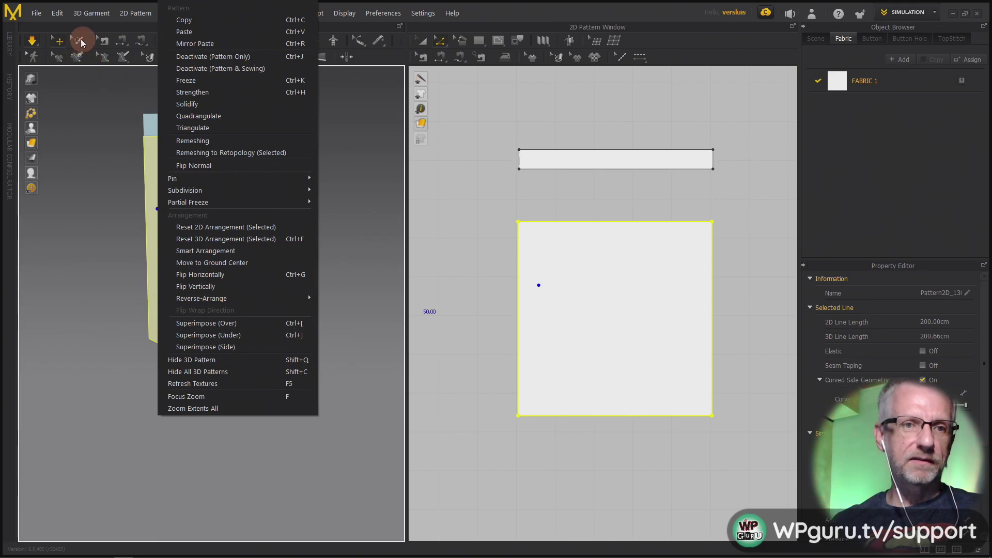
{"action": "left_click_drag", "start_coordinate": [82, 42], "coordinate": [109, 68]}
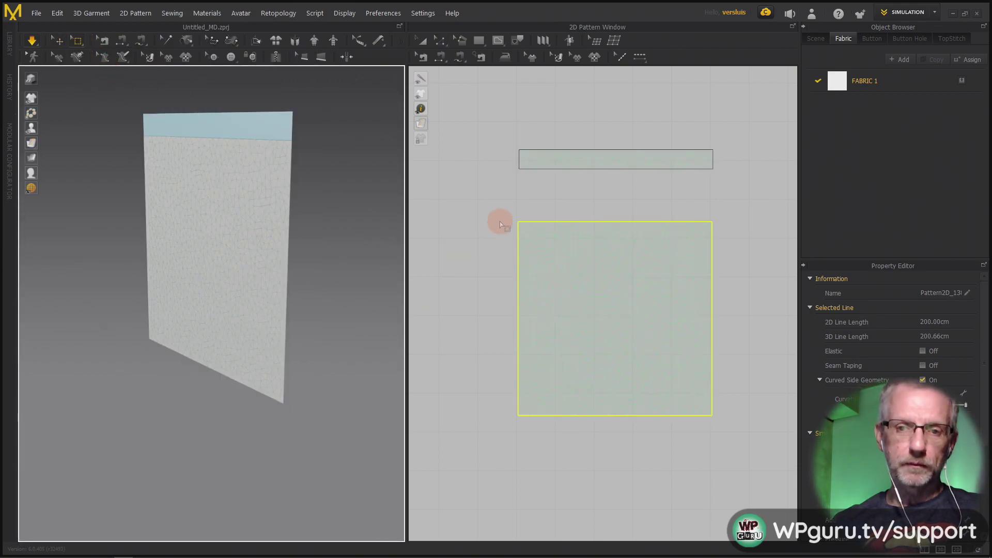
{"action": "left_click_drag", "start_coordinate": [501, 241], "coordinate": [726, 399]}
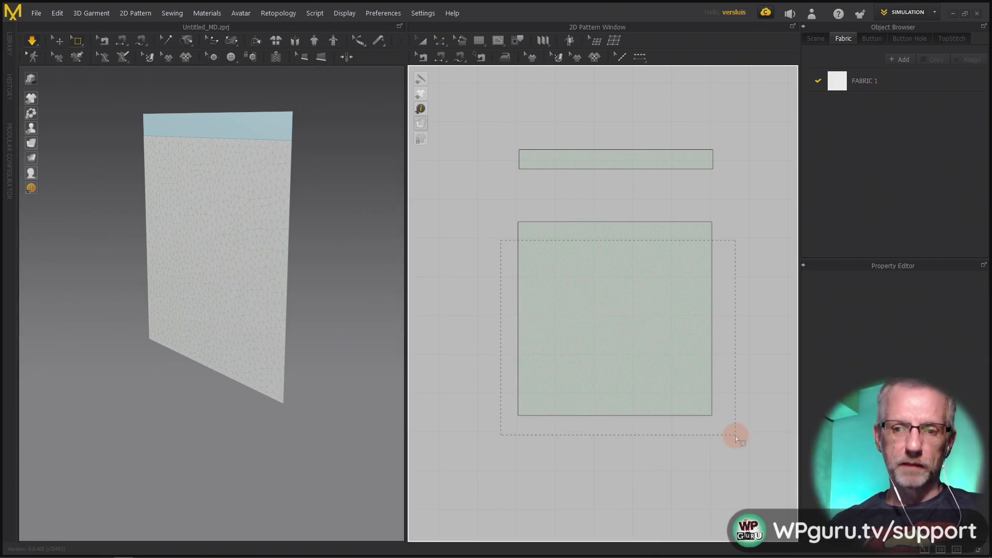
{"action": "left_click_drag", "start_coordinate": [735, 435], "coordinate": [727, 427]}
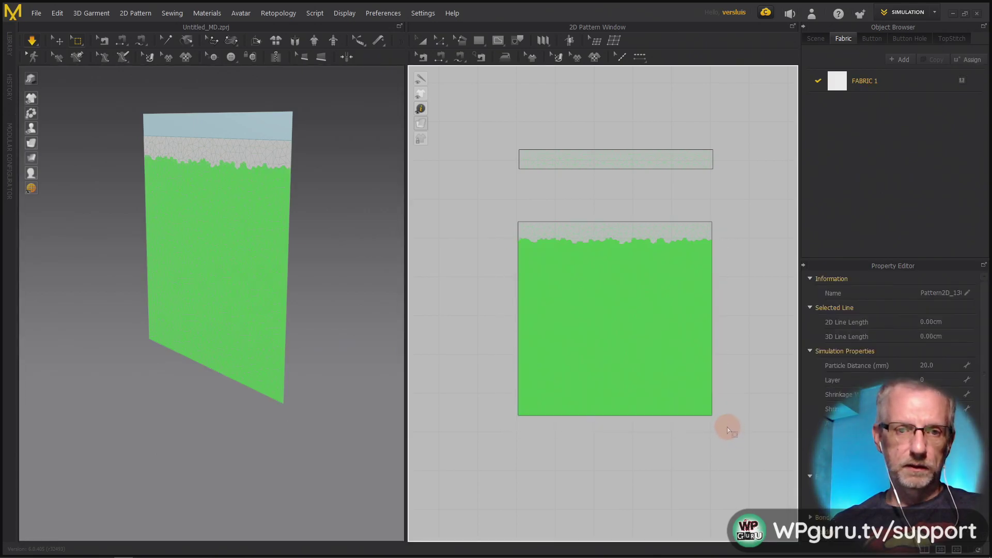
{"action": "right_click", "coordinate": [243, 289]}
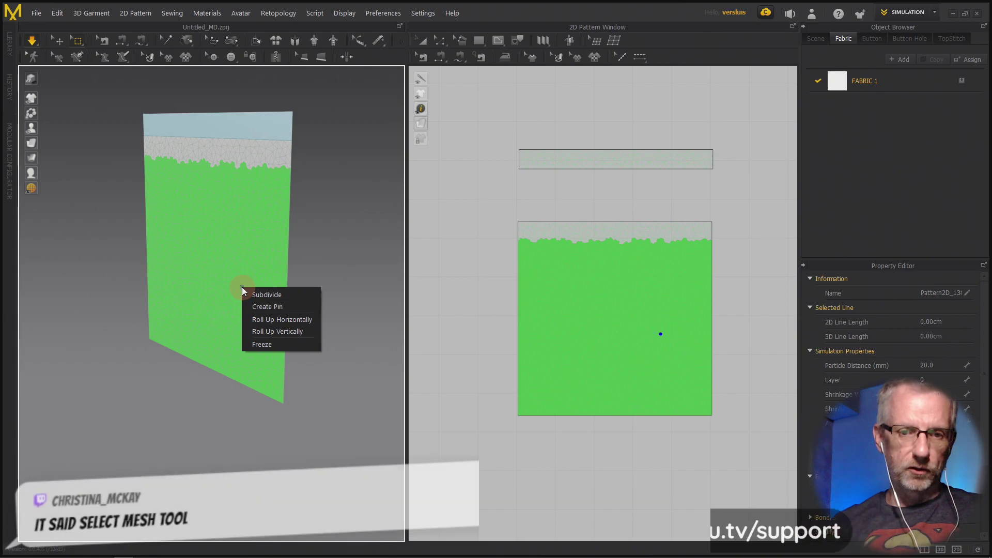
Roll the selected fabric up vertically, then stop the simulation
{"action": "left_click", "coordinate": [311, 336]}
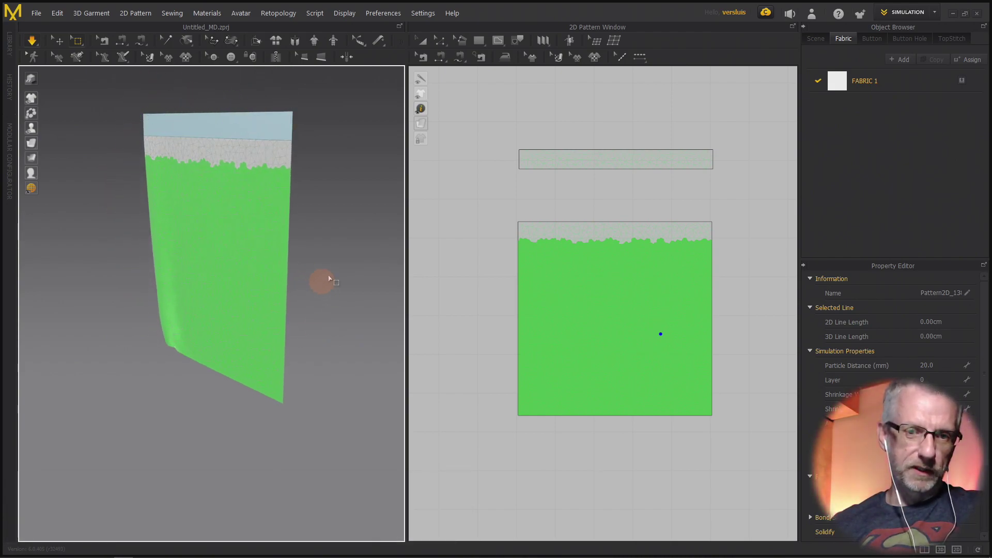
{"action": "right_click_drag", "start_coordinate": [328, 279], "coordinate": [321, 343]}
{"action": "key", "text": "space"}
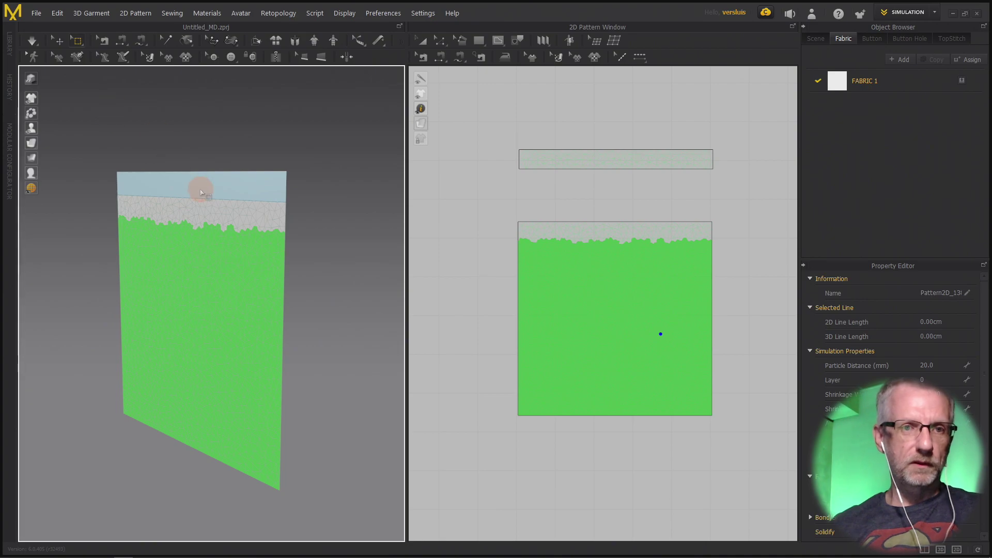
Roll the fabric up vertically again and simulate so it unrolls into a hanging sheet
{"action": "right_click", "coordinate": [258, 258]}
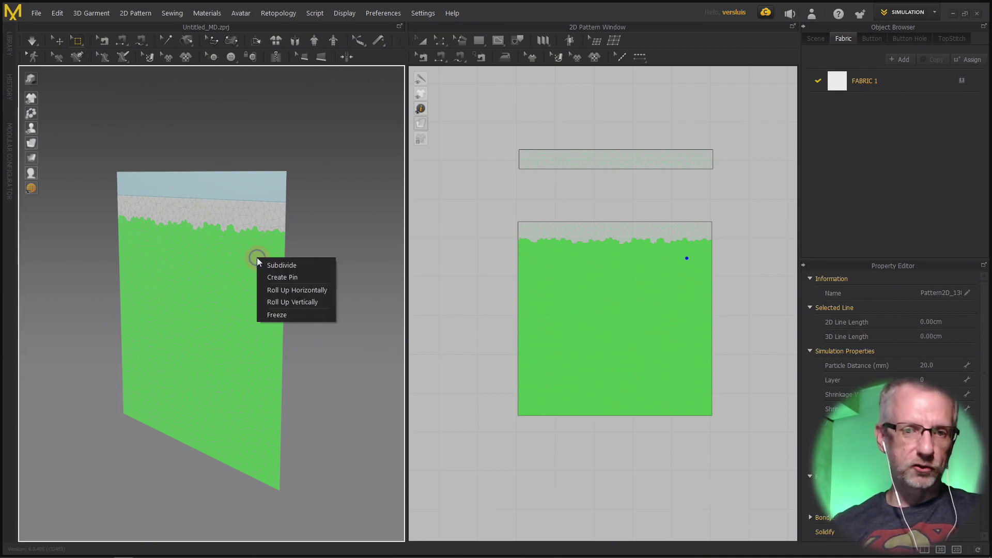
{"action": "left_click", "coordinate": [304, 303]}
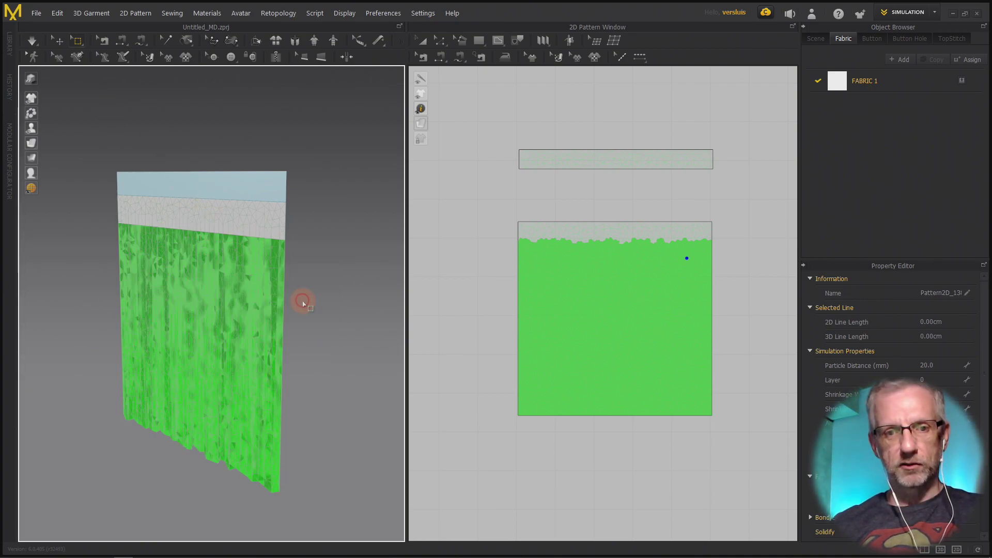
{"action": "mouse_move", "coordinate": [357, 345]}
{"action": "right_mouse_down"}
{"action": "mouse_move", "coordinate": [243, 355]}
{"action": "mouse_move", "coordinate": [371, 339]}
{"action": "right_mouse_up"}
{"action": "key", "text": "space"}
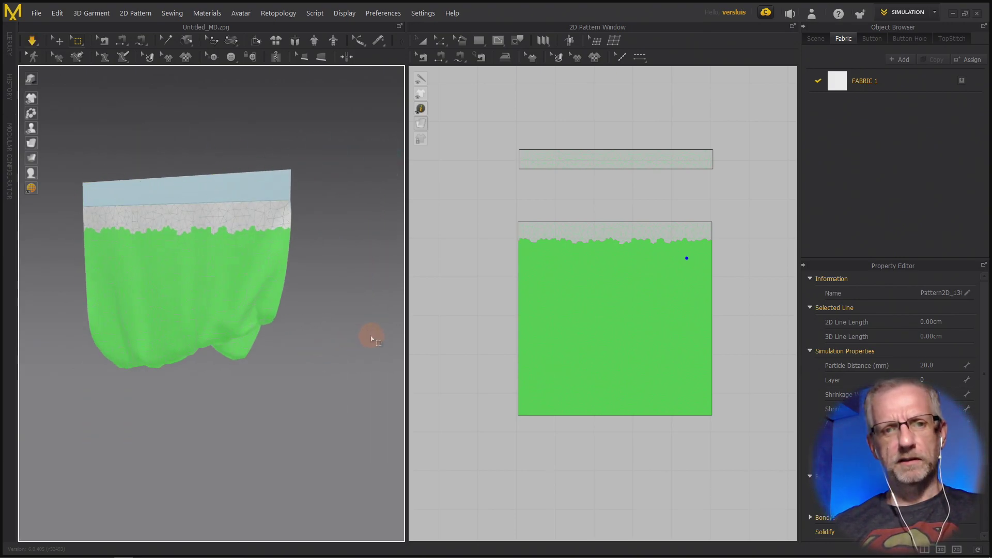
{"action": "right_click_drag", "start_coordinate": [380, 343], "coordinate": [334, 332]}
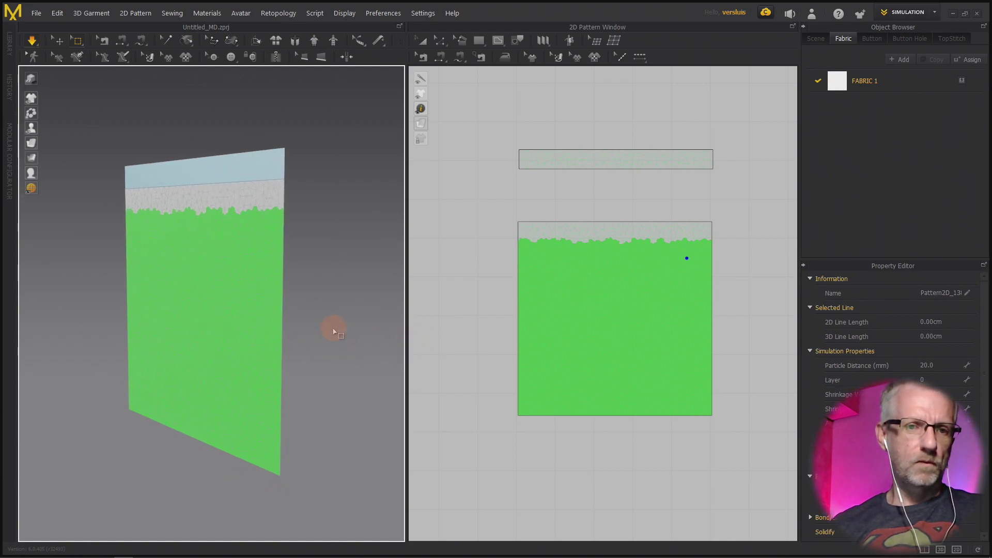
Roll up the green fabric and simulate so it drapes down
{"action": "right_click", "coordinate": [237, 290]}
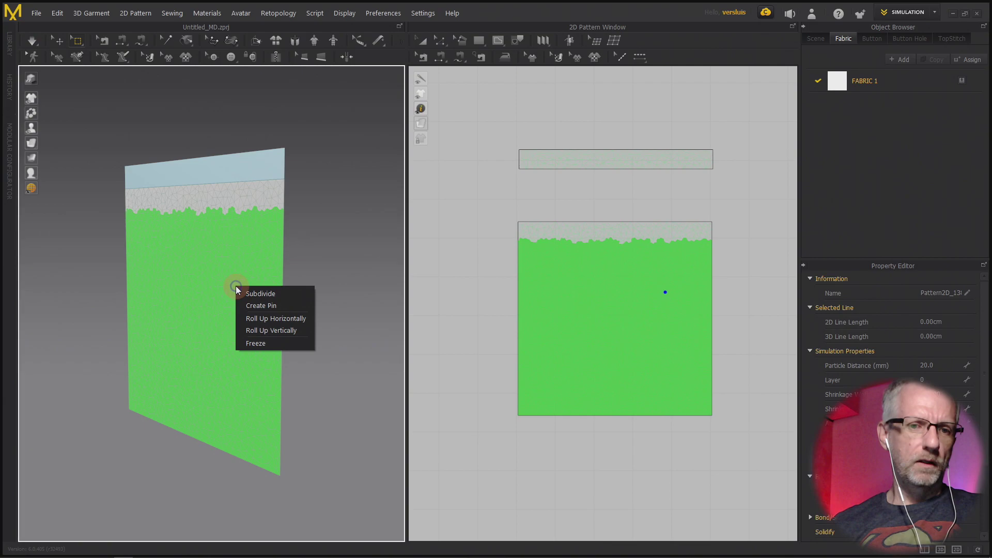
{"action": "left_click", "coordinate": [293, 320]}
{"action": "mouse_move", "coordinate": [332, 327]}
{"action": "right_mouse_down"}
{"action": "mouse_move", "coordinate": [262, 350]}
{"action": "mouse_move", "coordinate": [213, 345]}
{"action": "mouse_move", "coordinate": [343, 332]}
{"action": "right_mouse_up"}
{"action": "key", "text": "space"}
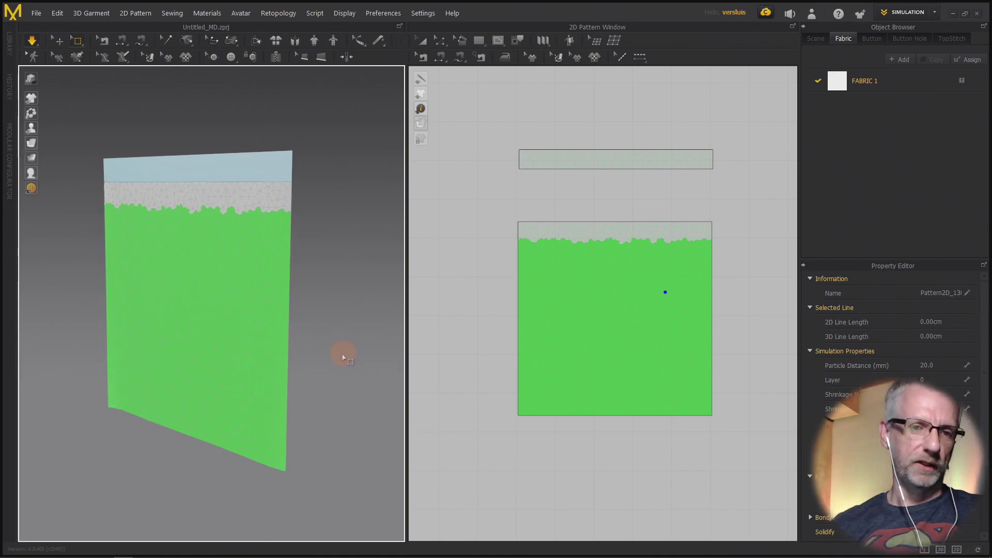
Roll the green fabric up vertically again, drape it, then simulate until the panel hangs straight
{"action": "right_click", "coordinate": [245, 329]}
{"action": "left_click", "coordinate": [302, 370]}
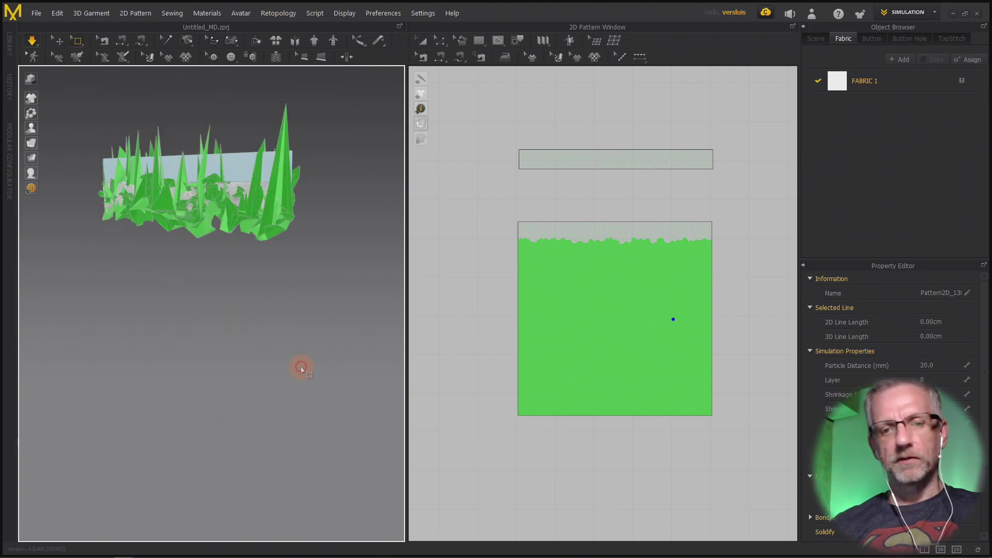
{"action": "key", "text": "space"}
{"action": "right_click_drag", "start_coordinate": [312, 366], "coordinate": [277, 356]}
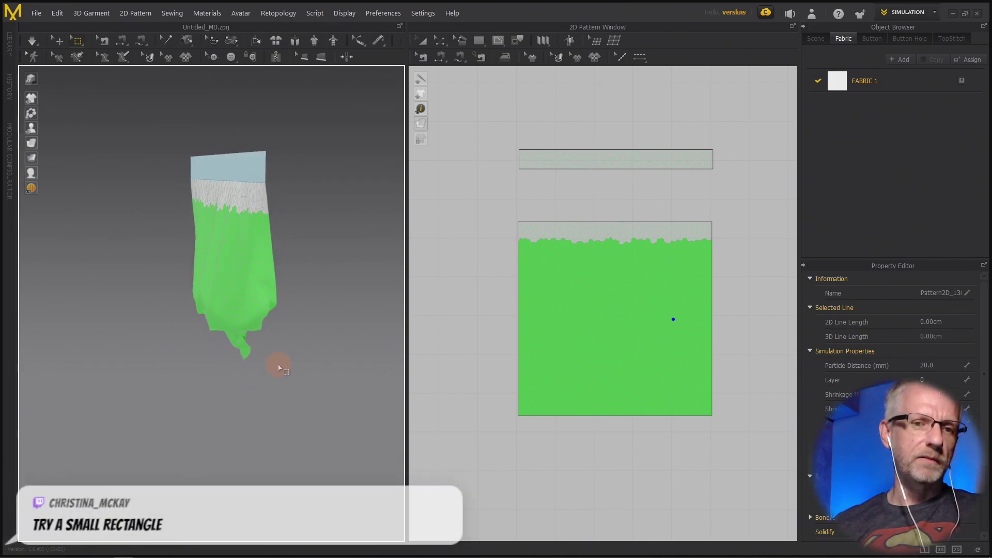
{"action": "key", "text": "space"}
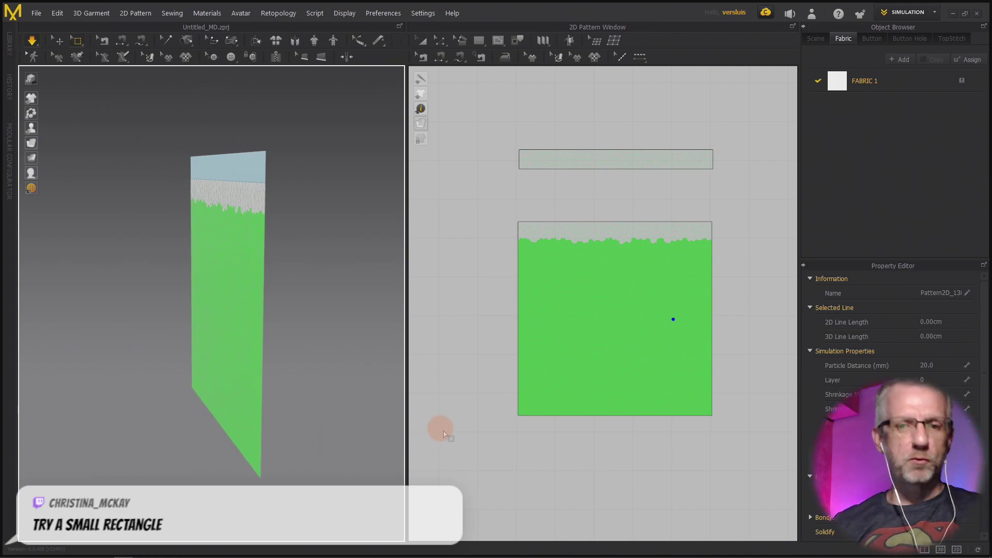
Box-select a narrow strip along the pattern's bottom, roll it up vertically, and turn simulation on
{"action": "left_click_drag", "start_coordinate": [491, 396], "coordinate": [728, 433]}
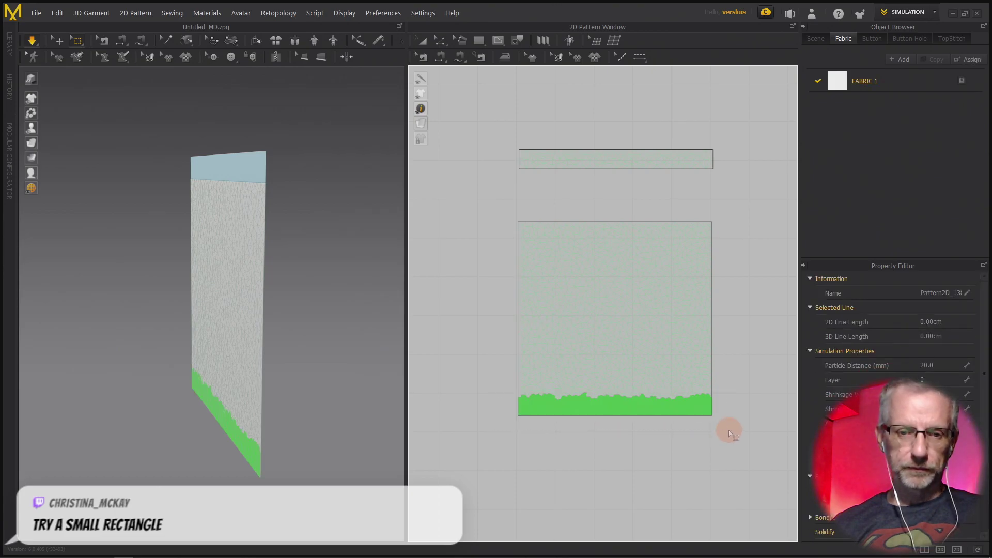
{"action": "right_click", "coordinate": [254, 455]}
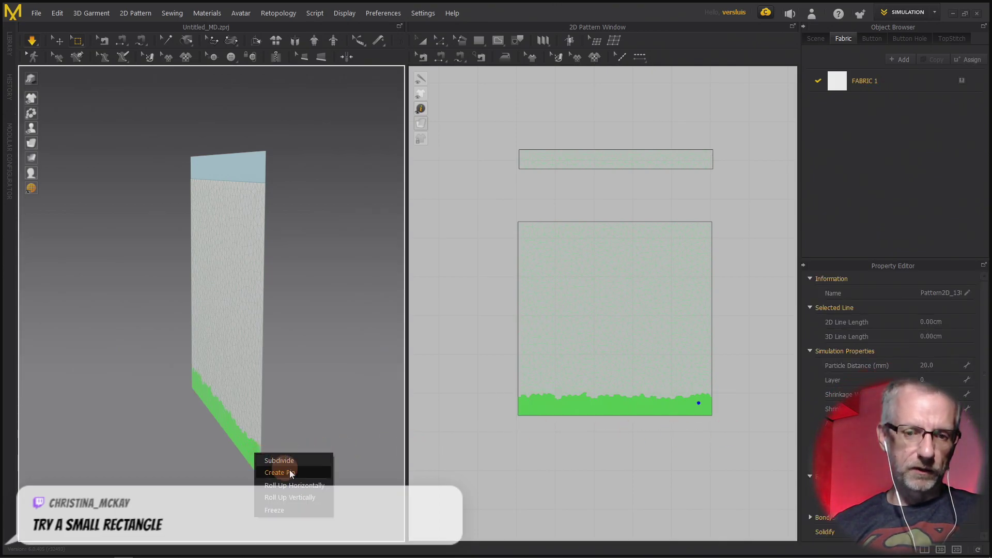
{"action": "left_click", "coordinate": [315, 496]}
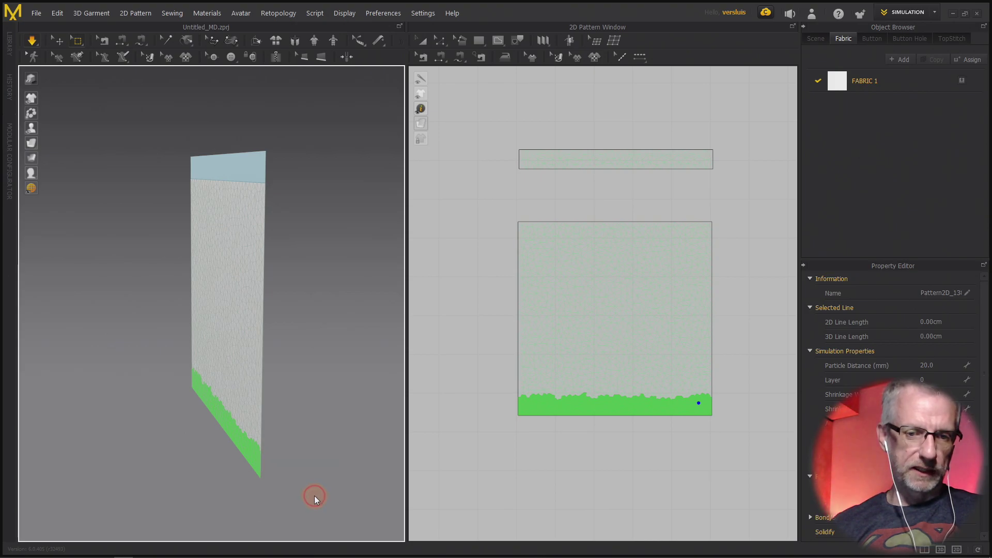
{"action": "right_click_drag", "start_coordinate": [356, 457], "coordinate": [320, 452]}
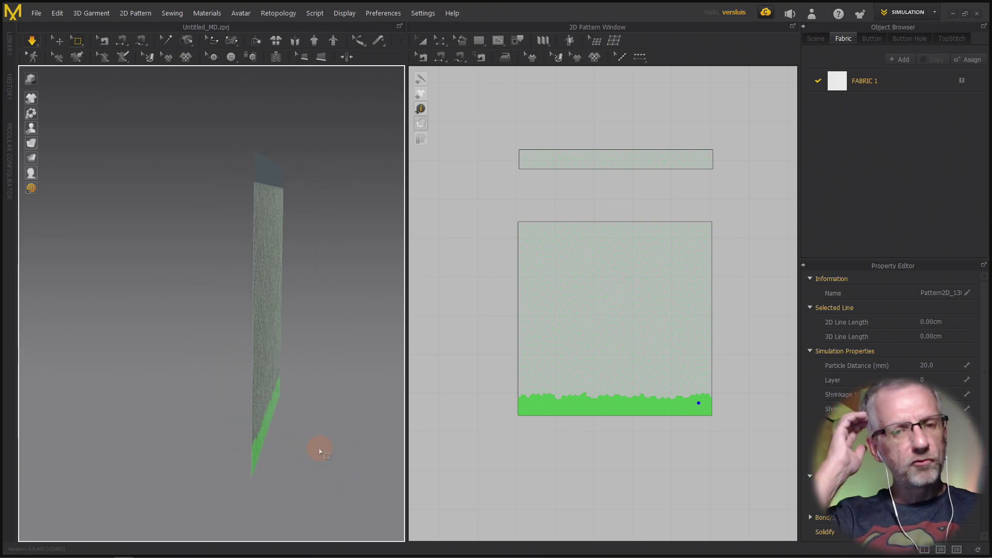
{"action": "right_click_drag", "start_coordinate": [317, 440], "coordinate": [362, 409]}
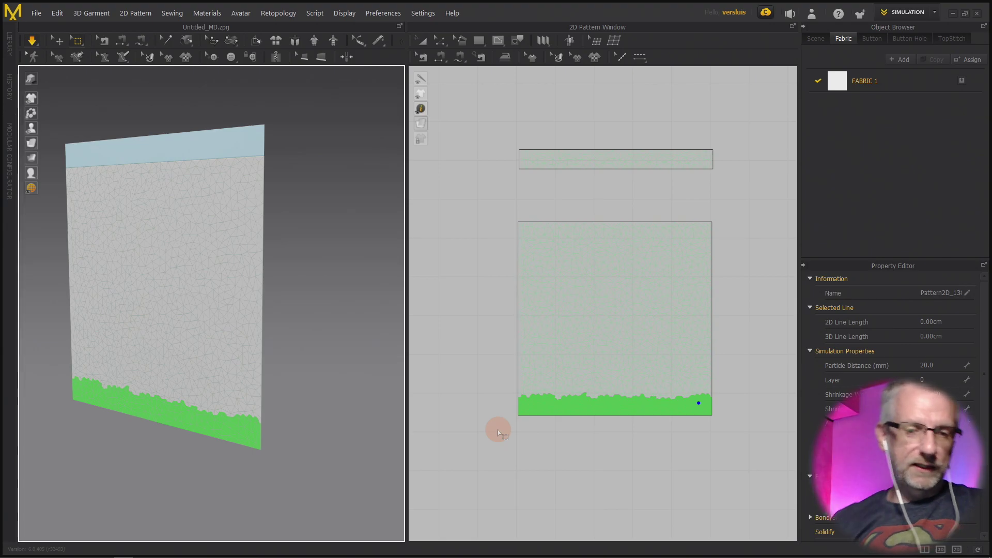
{"action": "right_click_drag", "start_coordinate": [304, 444], "coordinate": [259, 444]}
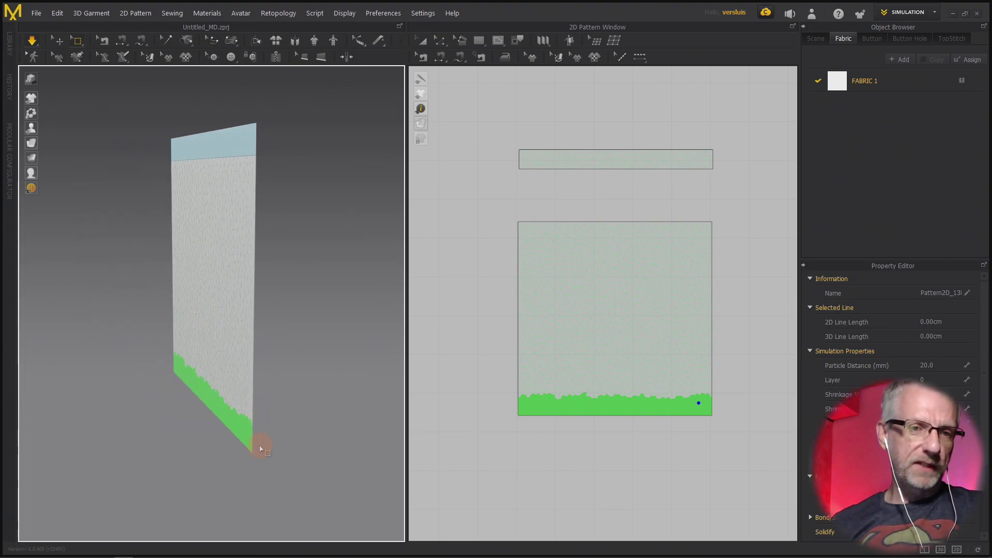
{"action": "left_click", "coordinate": [32, 41]}
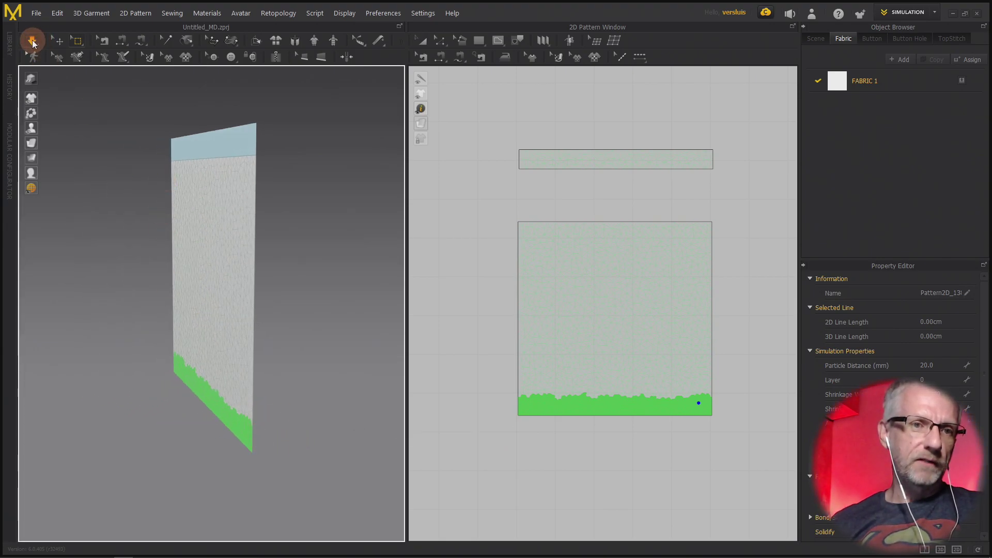
Swing the green bottom section around with the gizmo, turning the panel back near front-facing
{"action": "left_click", "coordinate": [223, 412]}
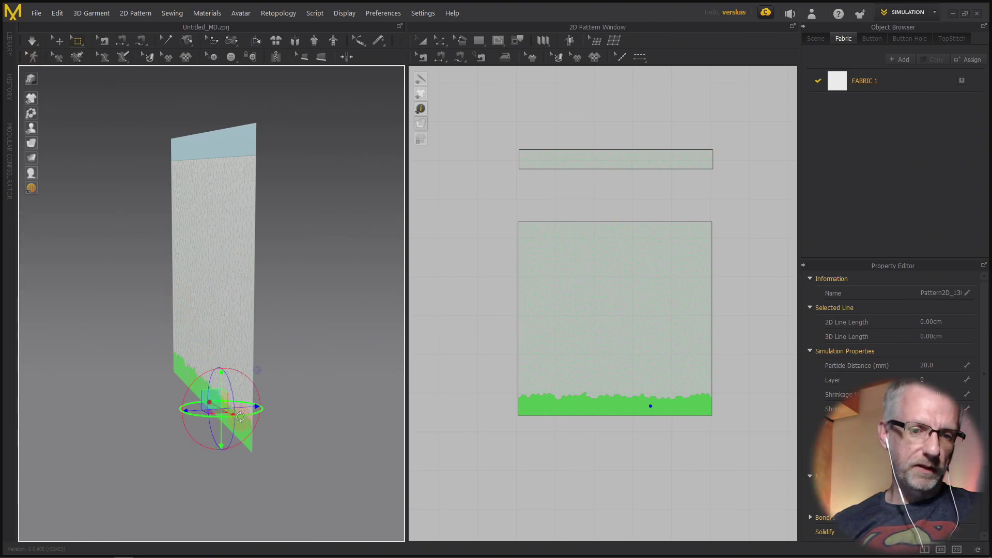
{"action": "left_click_drag", "start_coordinate": [252, 385], "coordinate": [219, 444]}
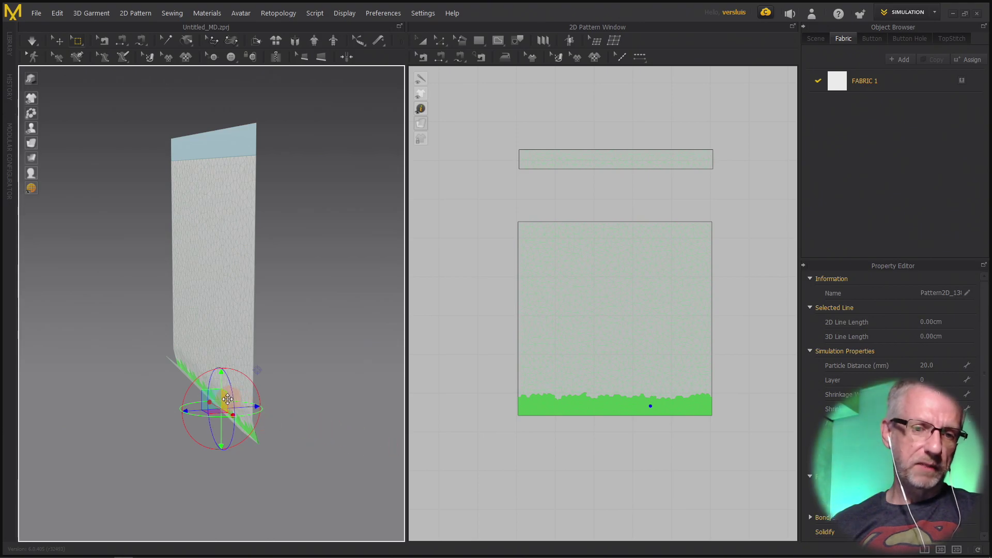
{"action": "left_click_drag", "start_coordinate": [226, 418], "coordinate": [236, 368]}
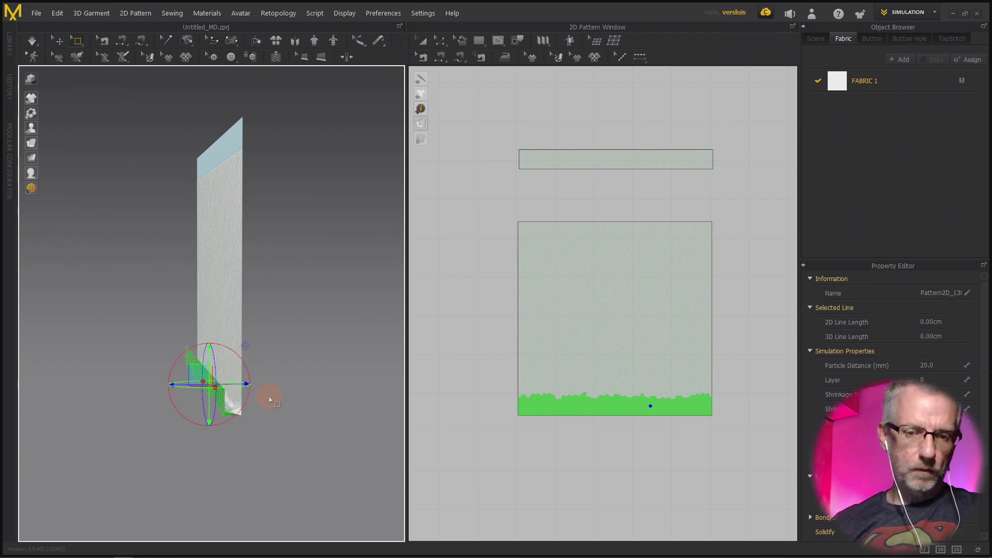
{"action": "left_click_drag", "start_coordinate": [270, 400], "coordinate": [414, 417]}
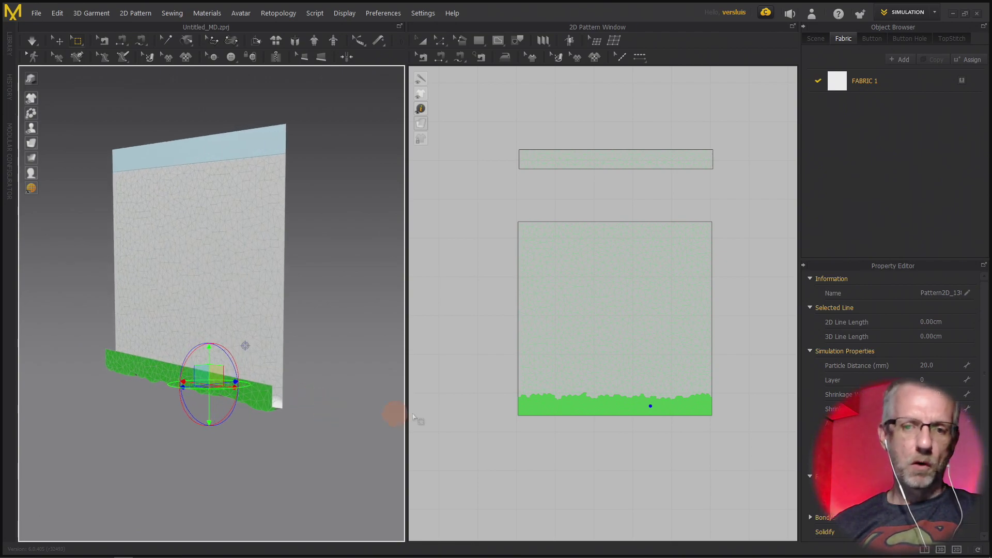
Select a taller lower region, fold it around its pivot and slide it sideways
{"action": "left_click_drag", "start_coordinate": [502, 369], "coordinate": [722, 428]}
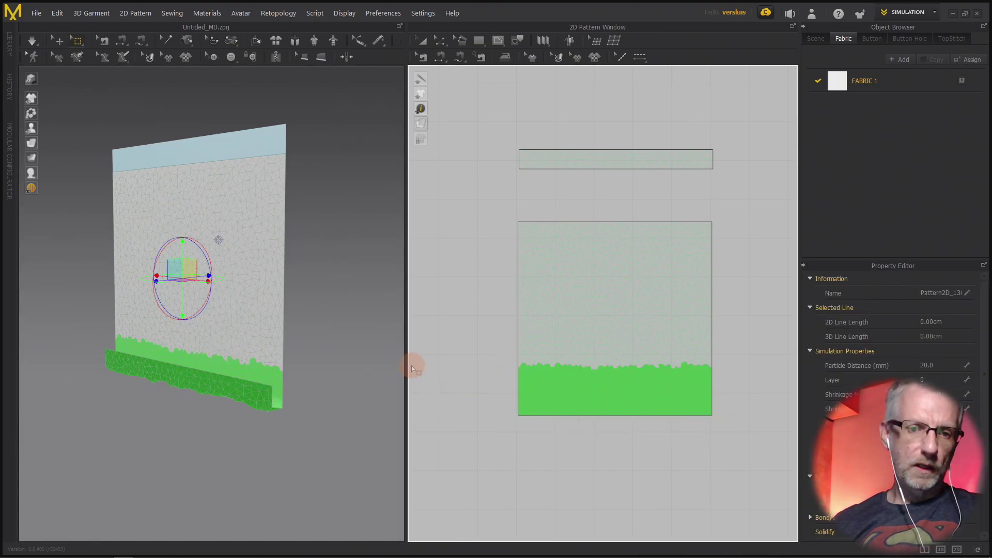
{"action": "right_click_drag", "start_coordinate": [303, 320], "coordinate": [259, 341]}
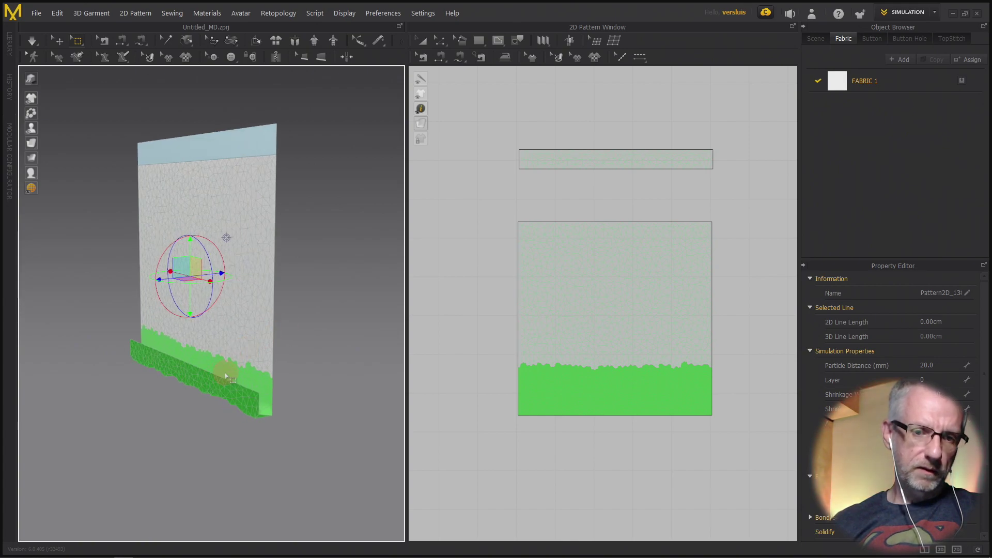
{"action": "left_click", "coordinate": [227, 368]}
{"action": "left_click_drag", "start_coordinate": [249, 341], "coordinate": [271, 415]}
{"action": "right_click_drag", "start_coordinate": [271, 415], "coordinate": [227, 378]}
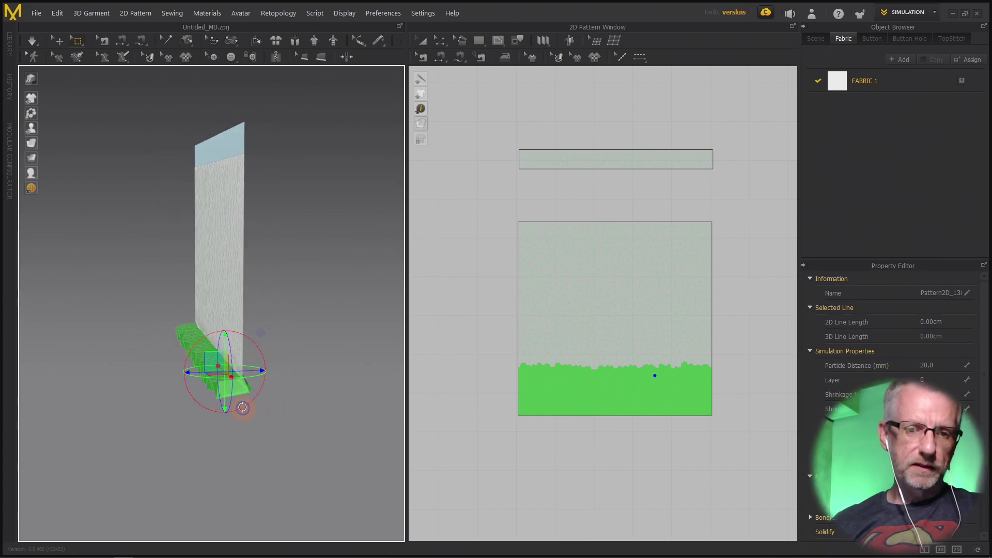
{"action": "mouse_move", "coordinate": [243, 372]}
{"action": "left_mouse_down"}
{"action": "mouse_move", "coordinate": [262, 366]}
{"action": "mouse_move", "coordinate": [265, 378]}
{"action": "mouse_move", "coordinate": [229, 371]}
{"action": "left_mouse_up"}
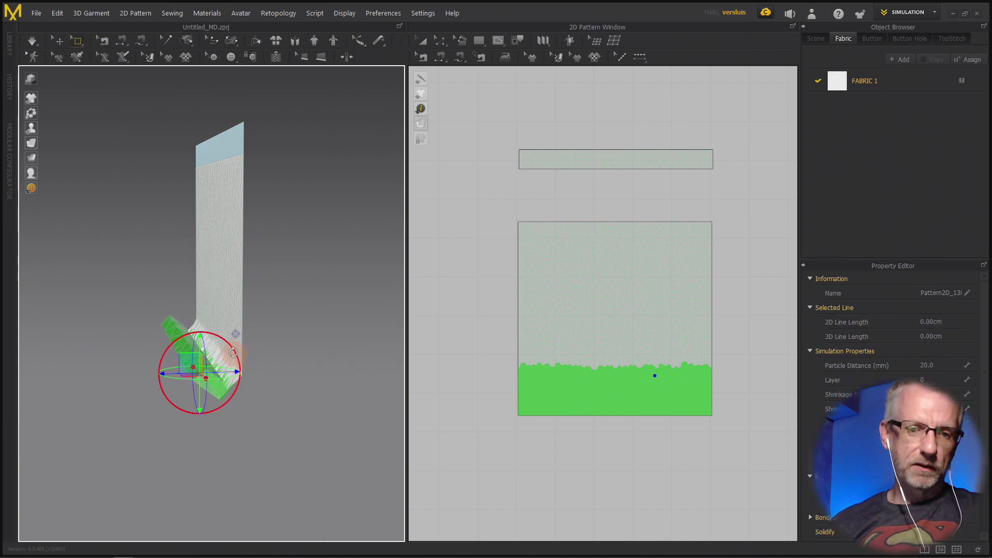
{"action": "left_click", "coordinate": [504, 333]}
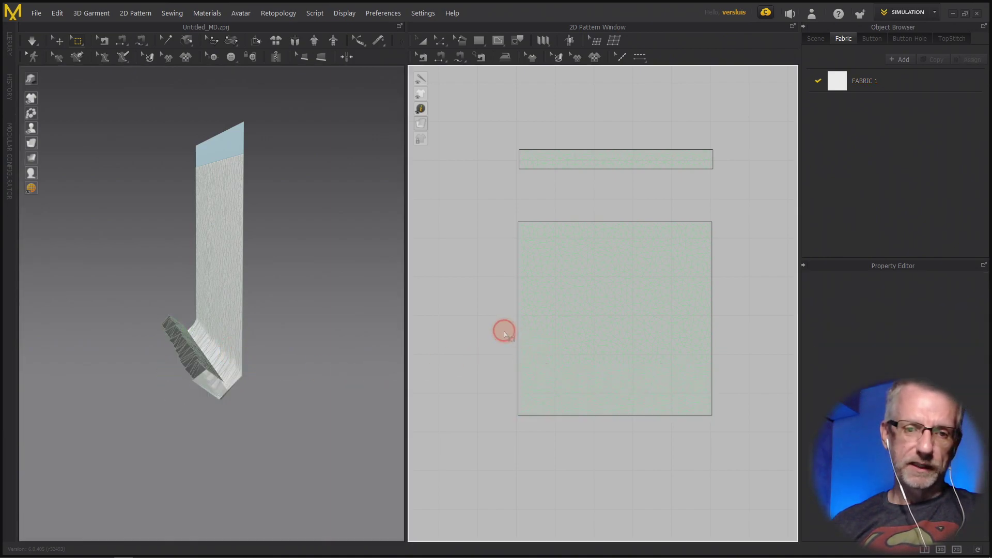
Select the lower half of the pattern and fold it to lie nearly flat
{"action": "left_click_drag", "start_coordinate": [504, 331], "coordinate": [729, 427]}
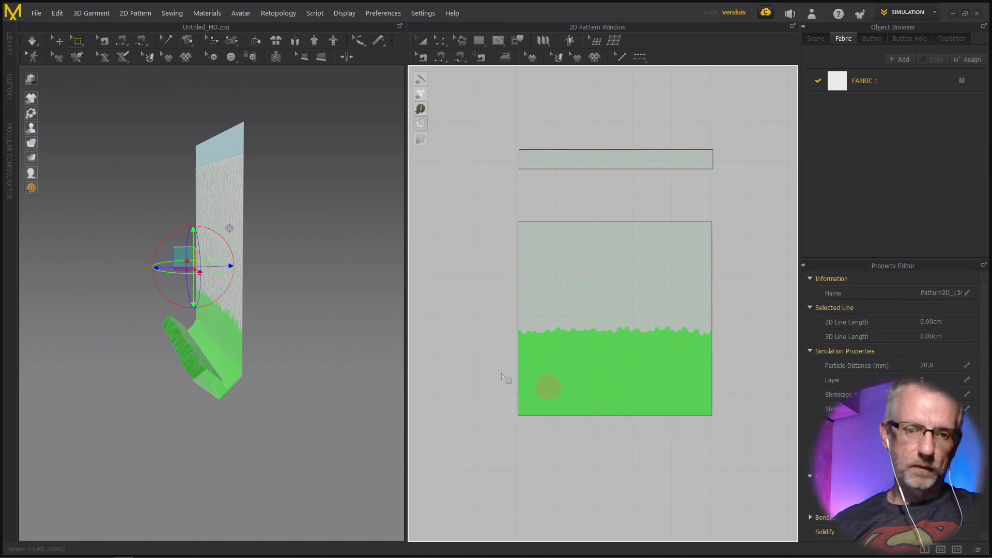
{"action": "right_click", "coordinate": [310, 346]}
{"action": "left_click", "coordinate": [239, 347]}
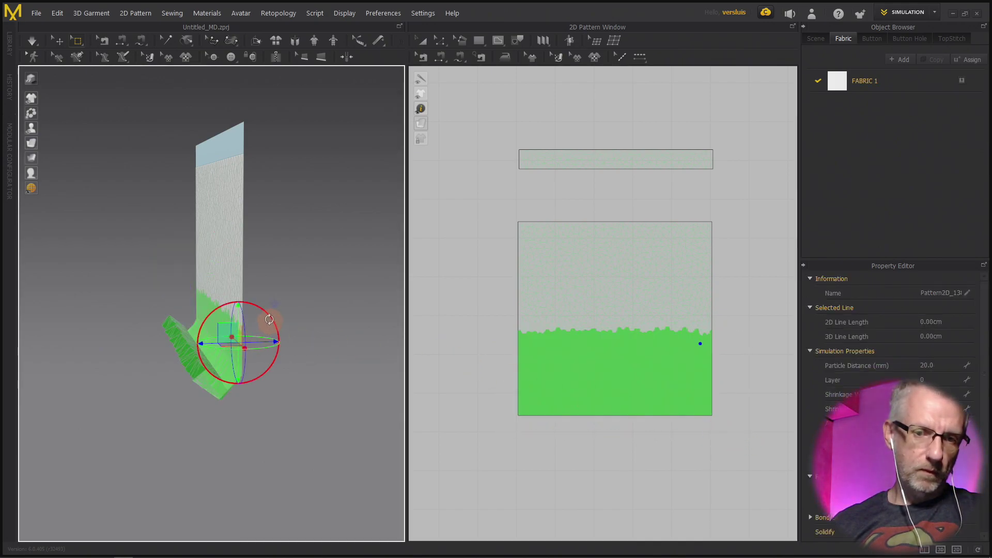
{"action": "mouse_move", "coordinate": [269, 321]}
{"action": "left_mouse_down"}
{"action": "mouse_move", "coordinate": [303, 356]}
{"action": "mouse_move", "coordinate": [250, 341]}
{"action": "mouse_move", "coordinate": [256, 328]}
{"action": "mouse_move", "coordinate": [279, 336]}
{"action": "mouse_move", "coordinate": [263, 329]}
{"action": "left_mouse_up"}
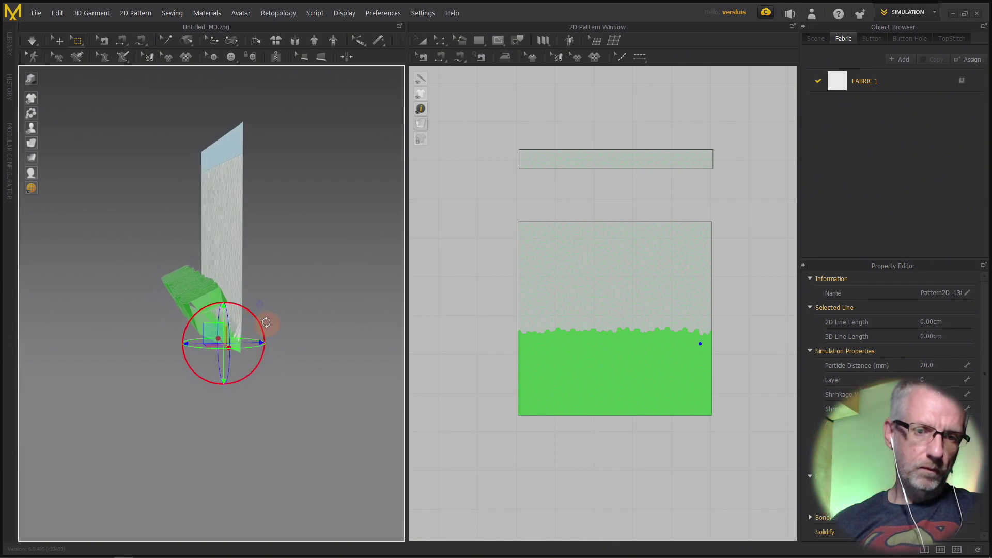
{"action": "right_click_drag", "start_coordinate": [266, 323], "coordinate": [308, 334]}
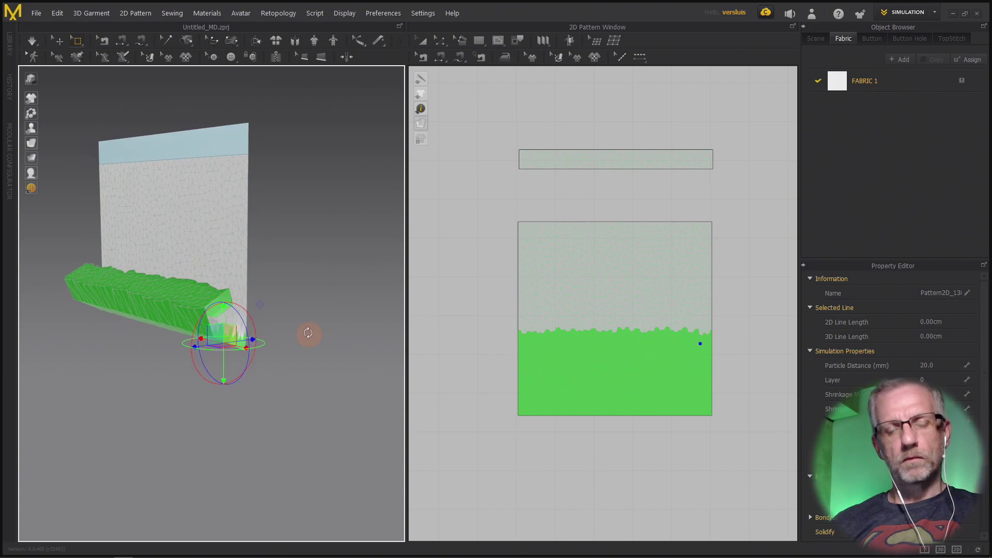
{"action": "left_click", "coordinate": [491, 311]}
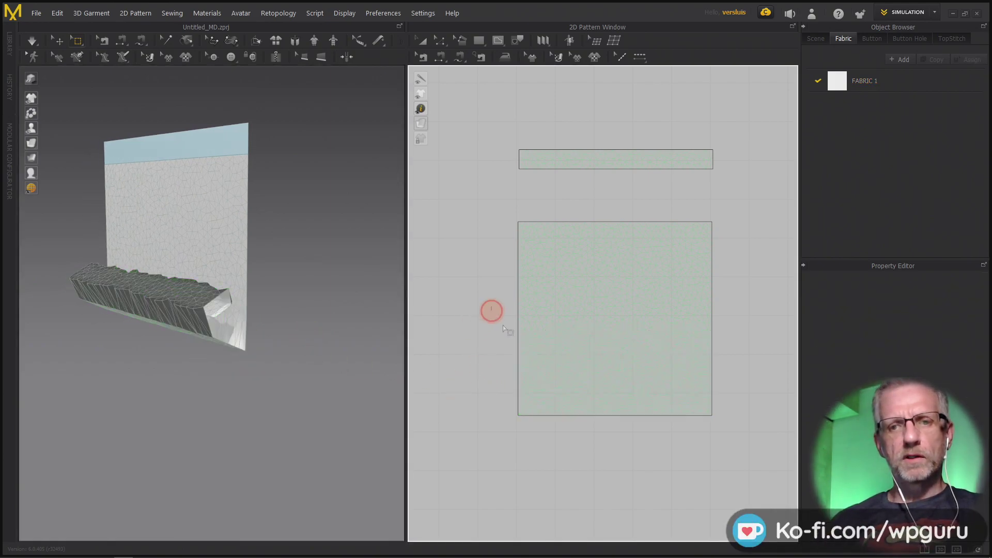
Select the lower portion again, rotate it to a new angle and slide it sideways
{"action": "left_click_drag", "start_coordinate": [504, 326], "coordinate": [721, 427]}
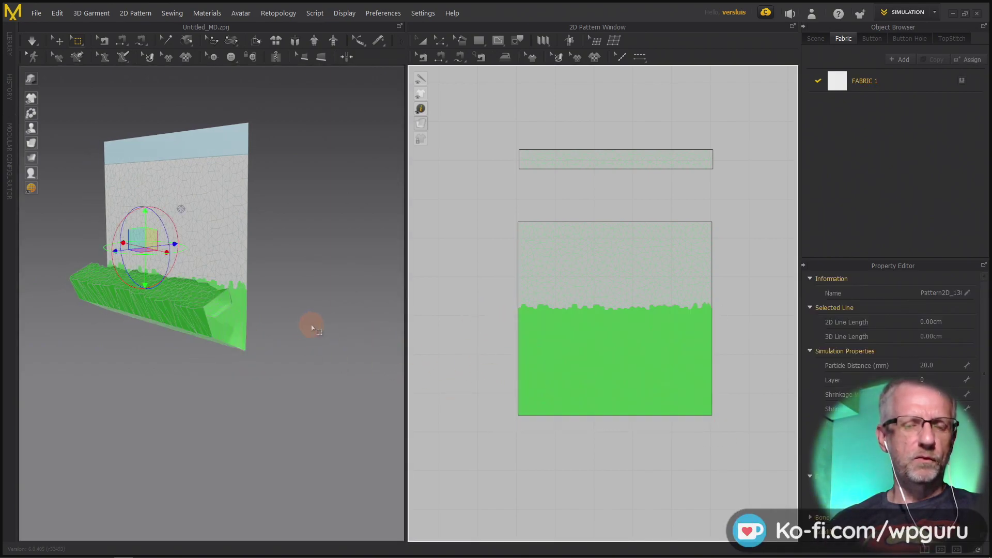
{"action": "left_click_drag", "start_coordinate": [181, 223], "coordinate": [206, 244]}
{"action": "right_click_drag", "start_coordinate": [206, 244], "coordinate": [182, 253]}
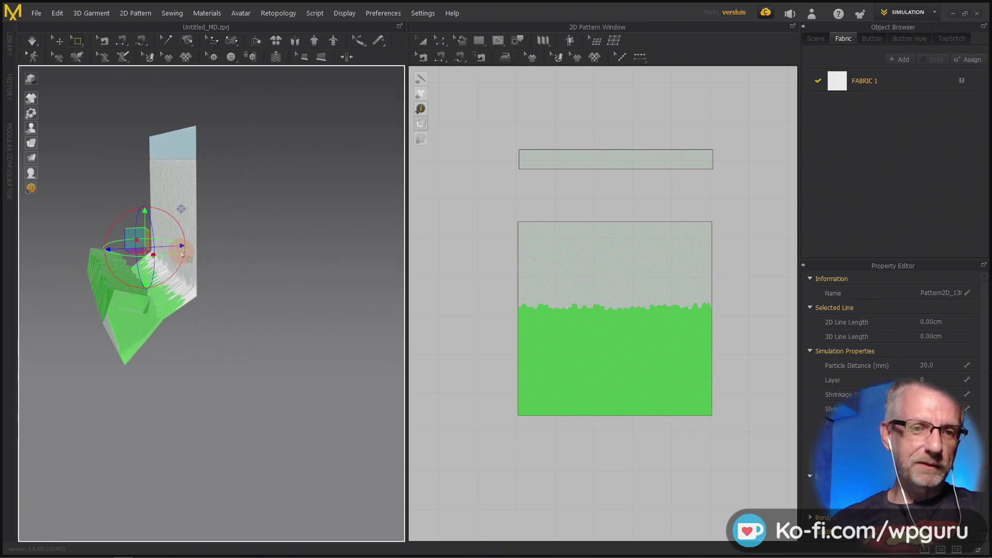
{"action": "left_click_drag", "start_coordinate": [176, 271], "coordinate": [158, 286]}
{"action": "left_click_drag", "start_coordinate": [163, 250], "coordinate": [210, 249]}
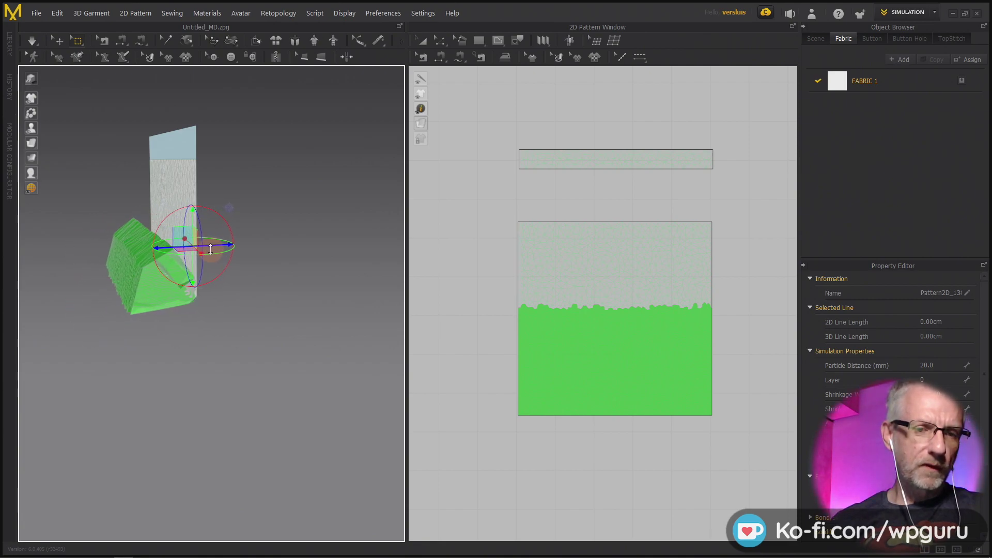
{"action": "right_click_drag", "start_coordinate": [255, 266], "coordinate": [310, 270]}
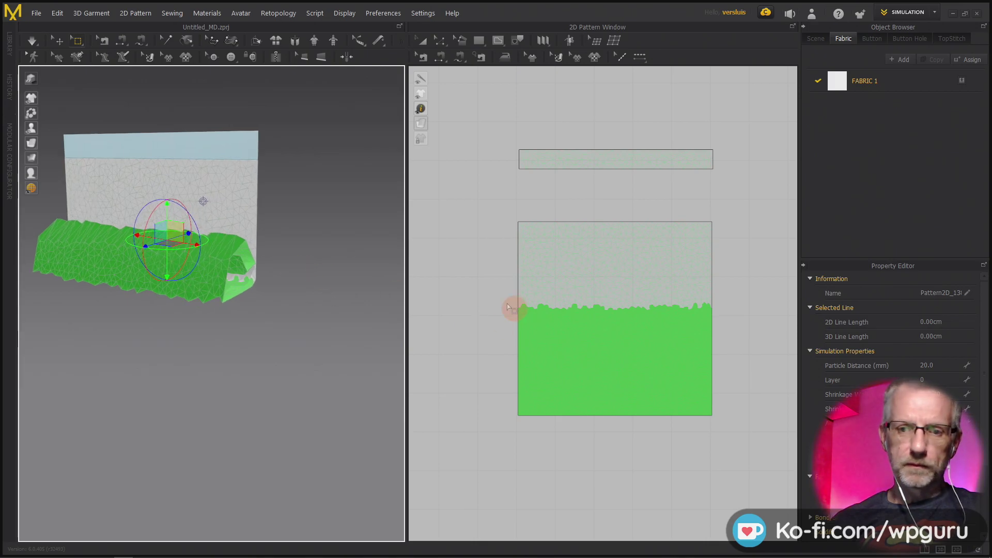
Reselect the lower pattern piece, nudge and rotate it against the panel, then start simulating
{"action": "left_click_drag", "start_coordinate": [507, 285], "coordinate": [729, 429]}
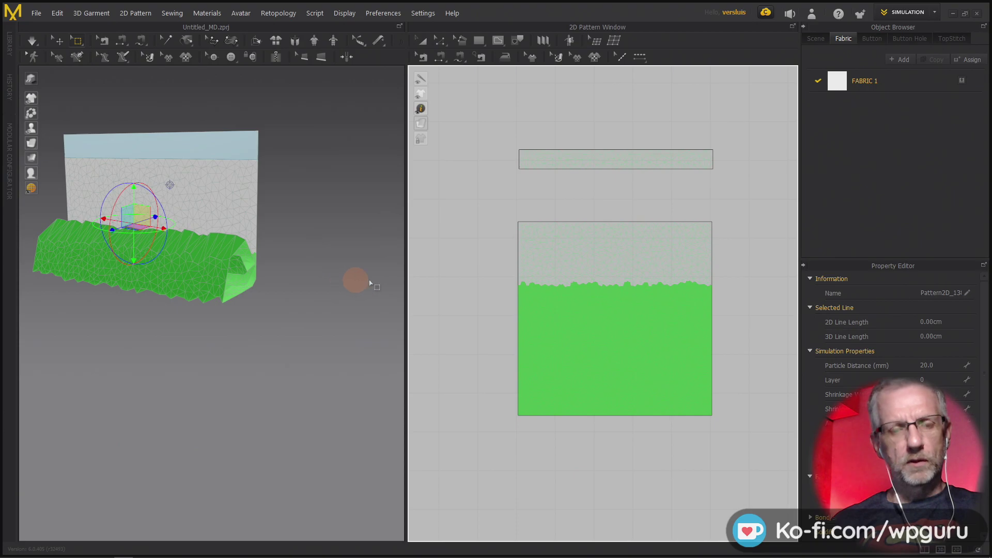
{"action": "right_click_drag", "start_coordinate": [354, 281], "coordinate": [295, 280]}
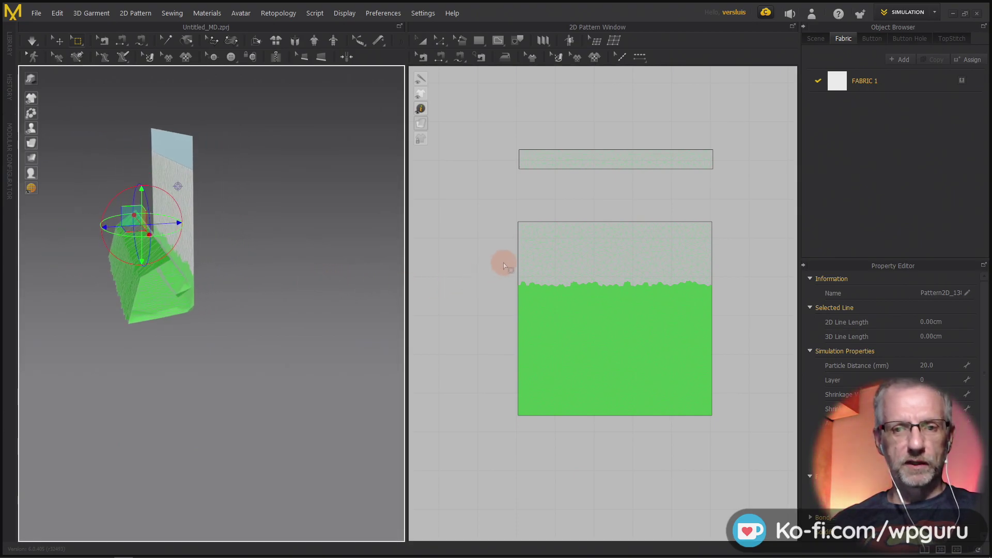
{"action": "left_click_drag", "start_coordinate": [504, 265], "coordinate": [724, 435]}
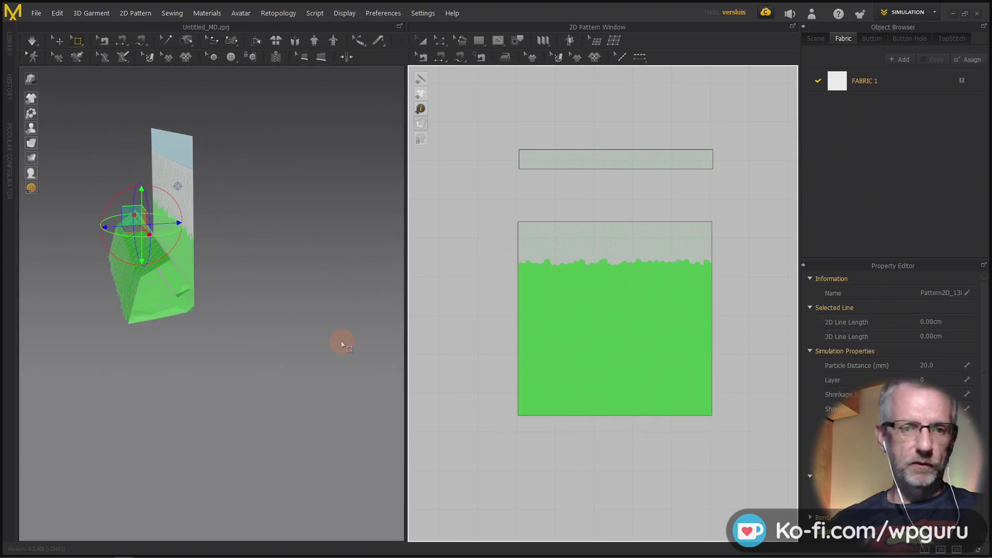
{"action": "right_click_drag", "start_coordinate": [341, 344], "coordinate": [288, 290]}
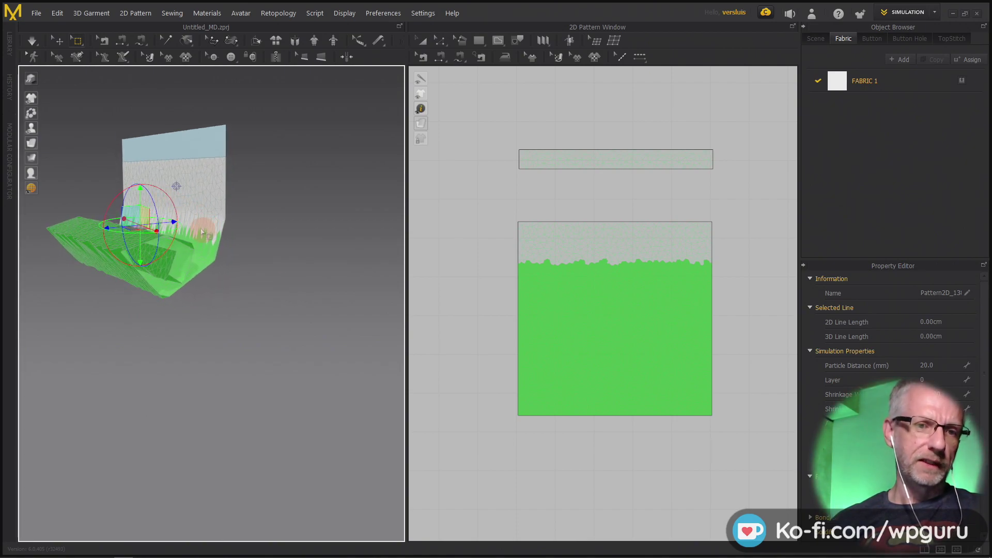
{"action": "left_click_drag", "start_coordinate": [169, 223], "coordinate": [185, 222]}
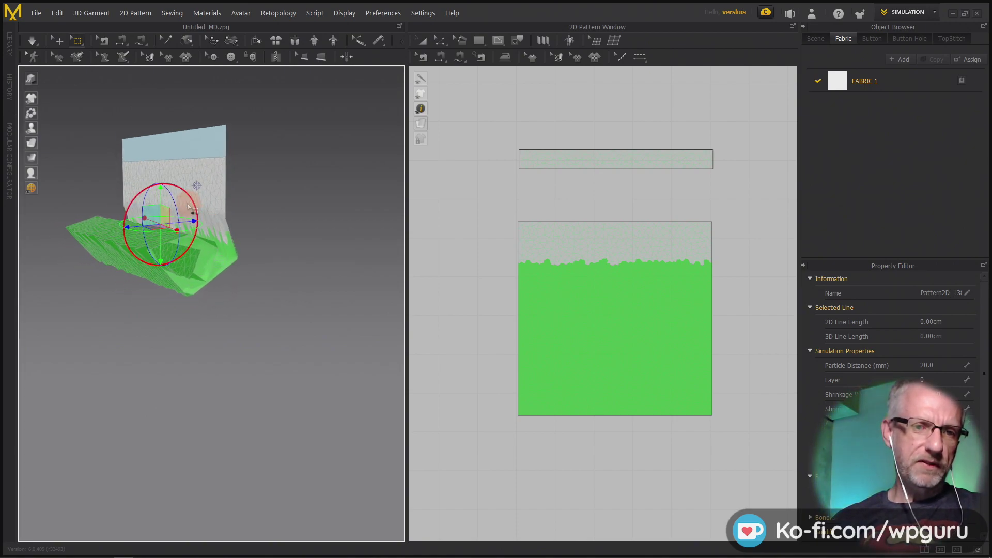
{"action": "left_click_drag", "start_coordinate": [204, 228], "coordinate": [236, 238]}
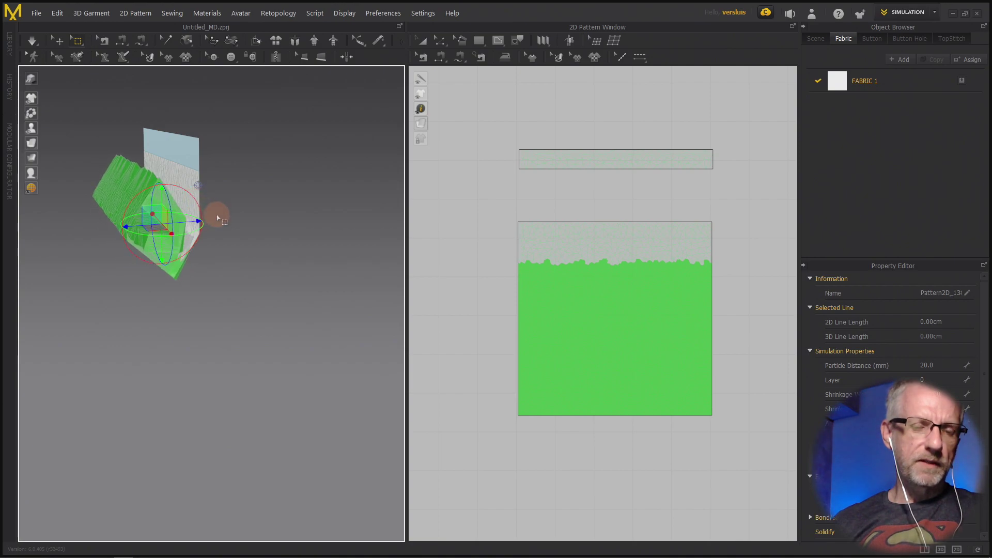
{"action": "right_click_drag", "start_coordinate": [217, 217], "coordinate": [255, 218]}
{"action": "middle_click_drag", "start_coordinate": [239, 301], "coordinate": [283, 301]}
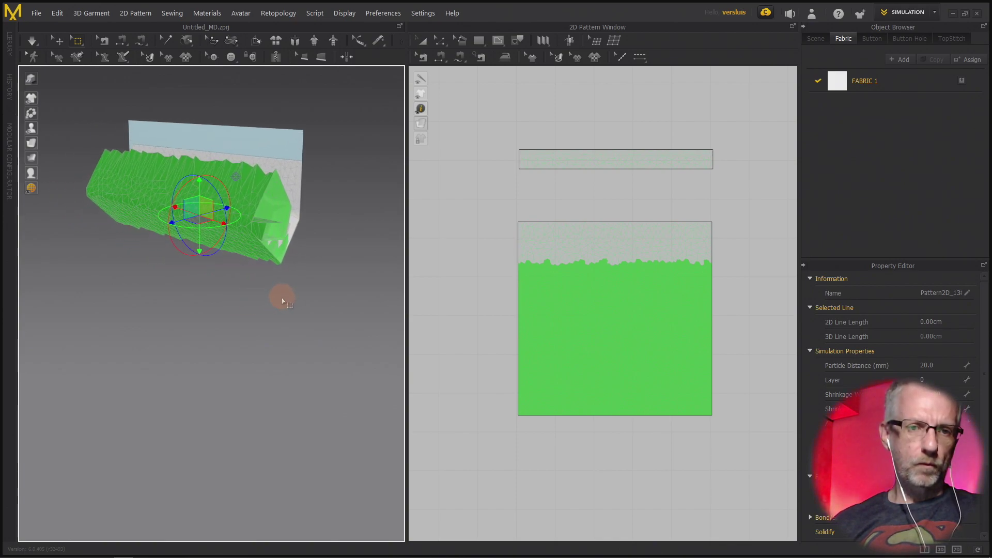
{"action": "key", "text": "space"}
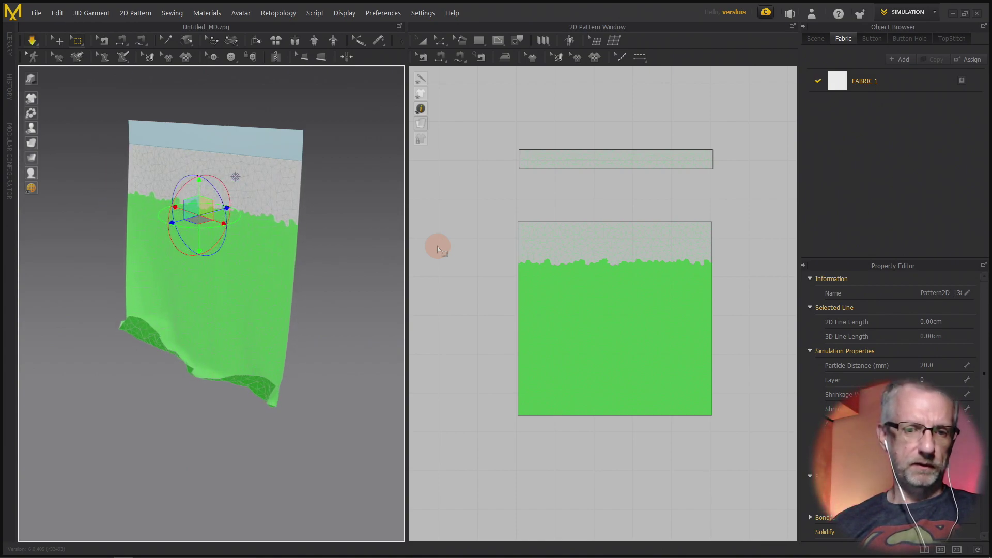
Deselect the fabric and switch the workspace mode from Simulation to Animation
{"action": "left_click", "coordinate": [379, 383]}
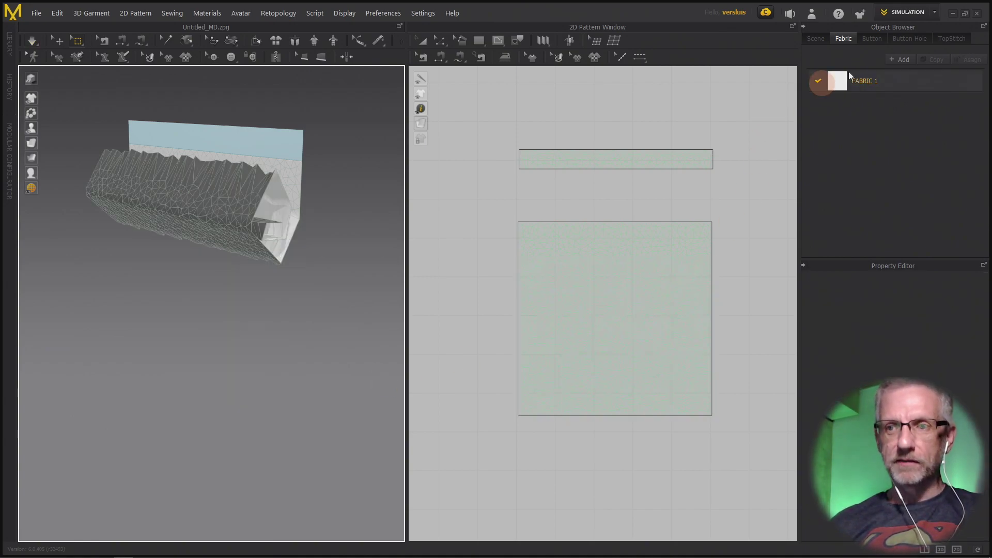
{"action": "left_click", "coordinate": [928, 14]}
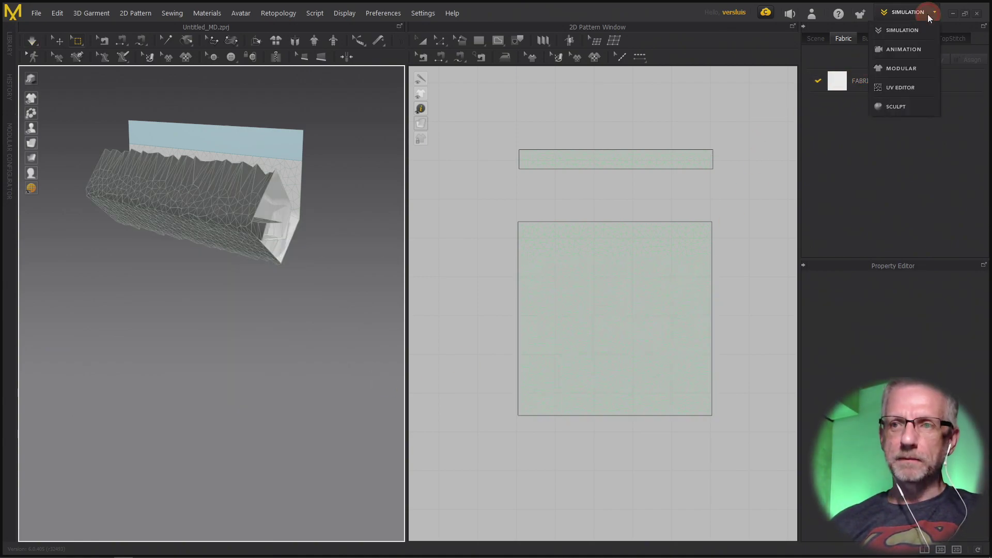
{"action": "left_click", "coordinate": [907, 49]}
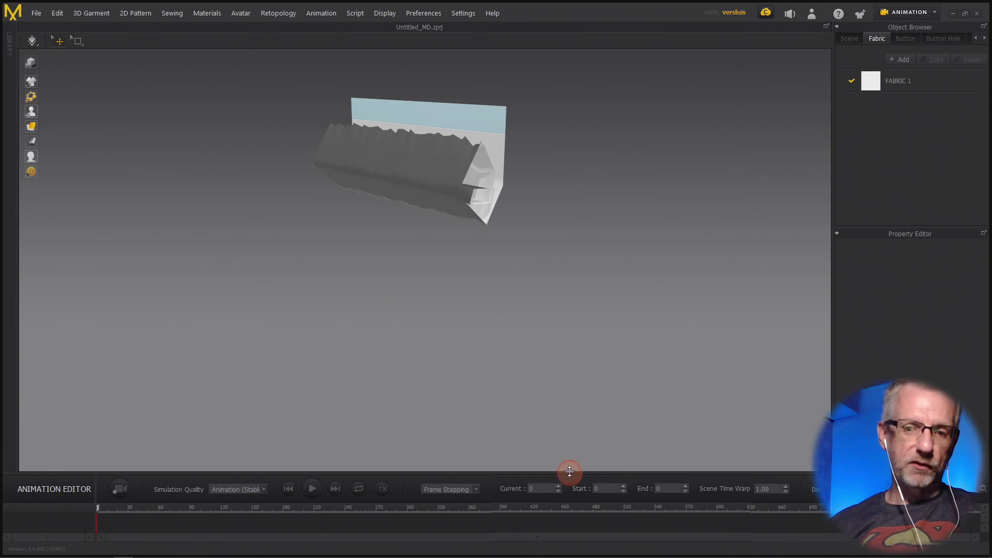
Record the cloth simulation as a Garment track in the timeline and play it back
{"action": "left_click_drag", "start_coordinate": [569, 471], "coordinate": [566, 427]}
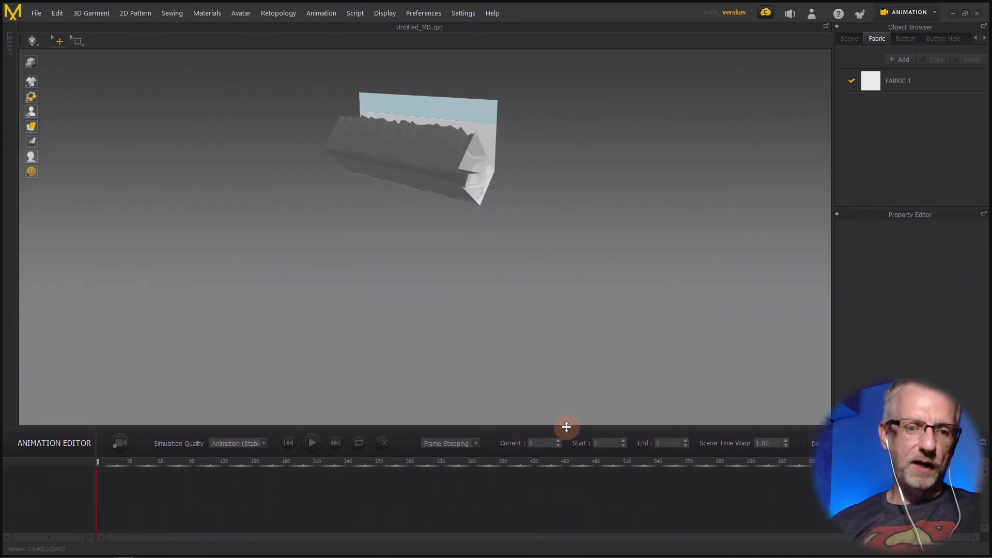
{"action": "left_click", "coordinate": [126, 447]}
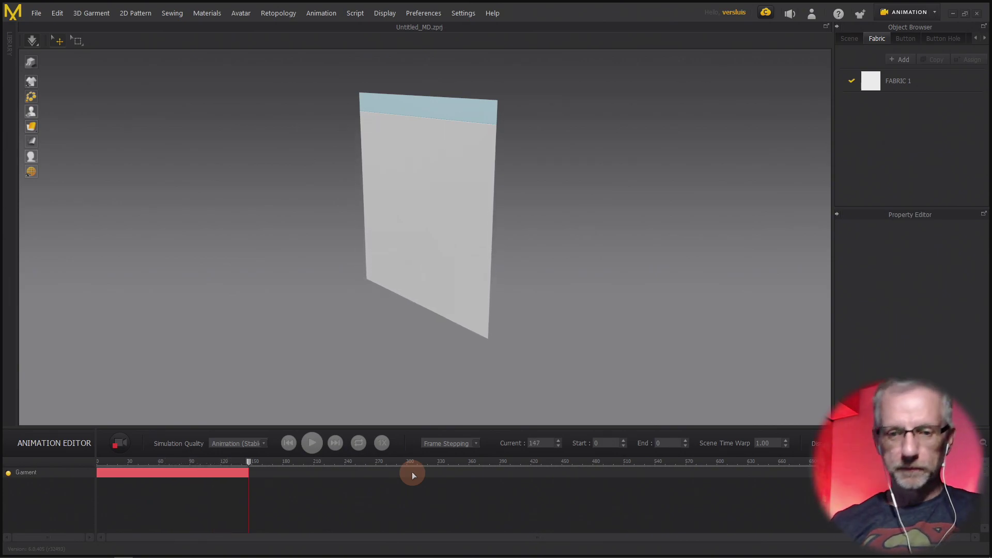
{"action": "left_click", "coordinate": [121, 445]}
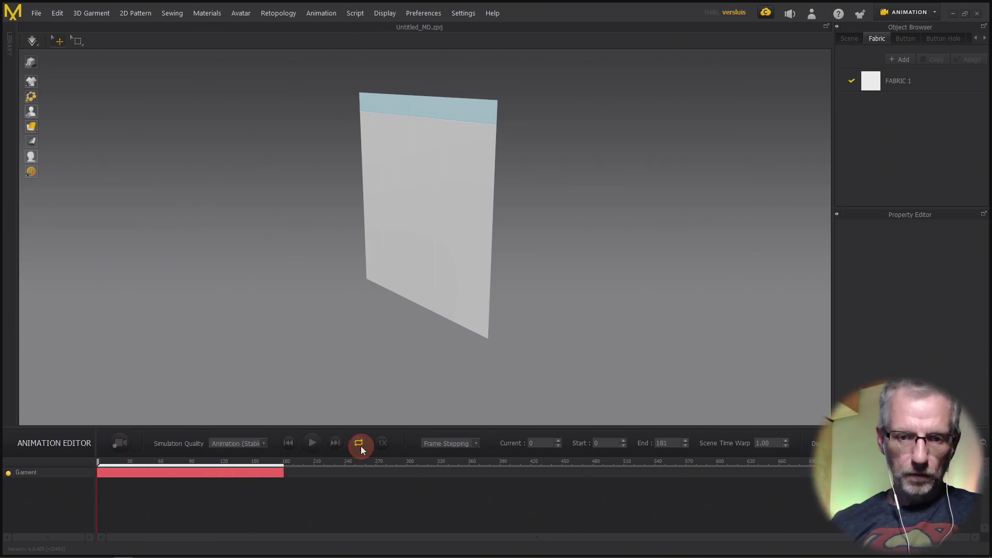
{"action": "left_click", "coordinate": [310, 443]}
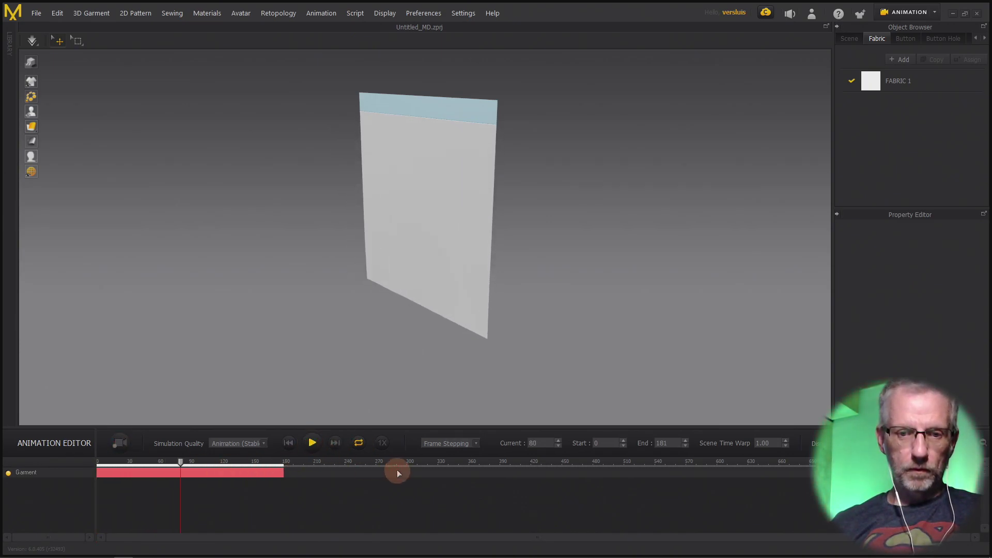
{"action": "left_click", "coordinate": [310, 443]}
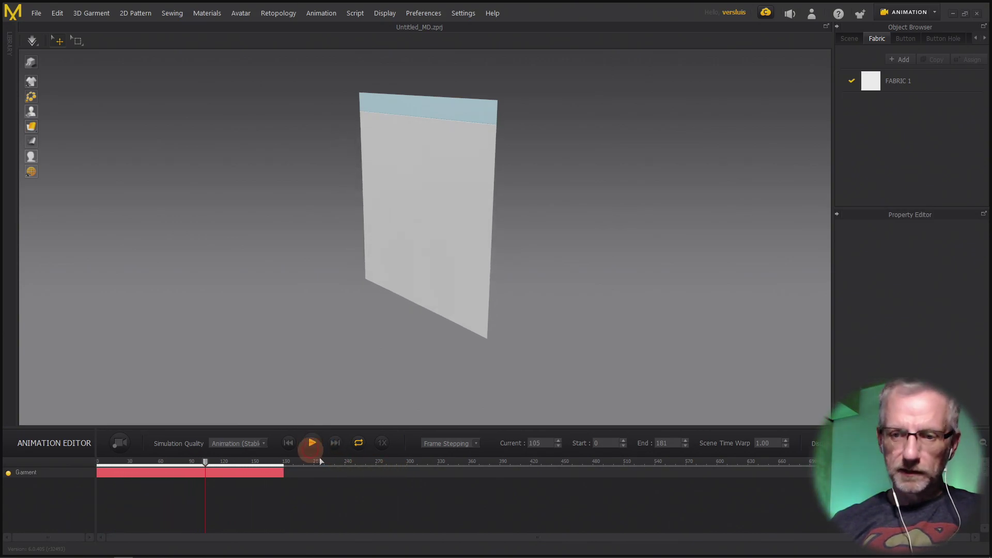
Set Scene Time Warp to 4.00 and the End frame to 360, replaying the animation
{"action": "double_click", "coordinate": [774, 444]}
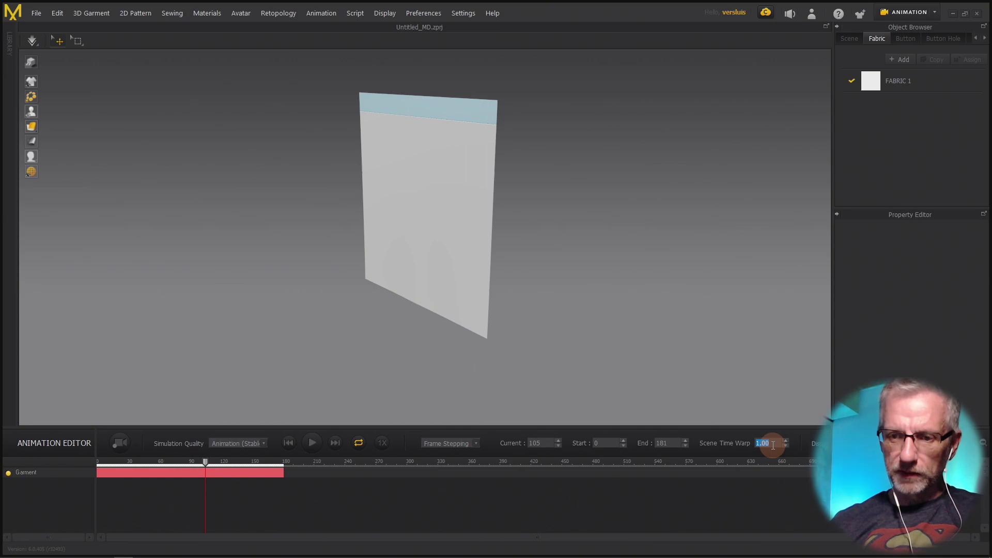
{"action": "type", "text": "4"}
{"action": "key", "text": "Return"}
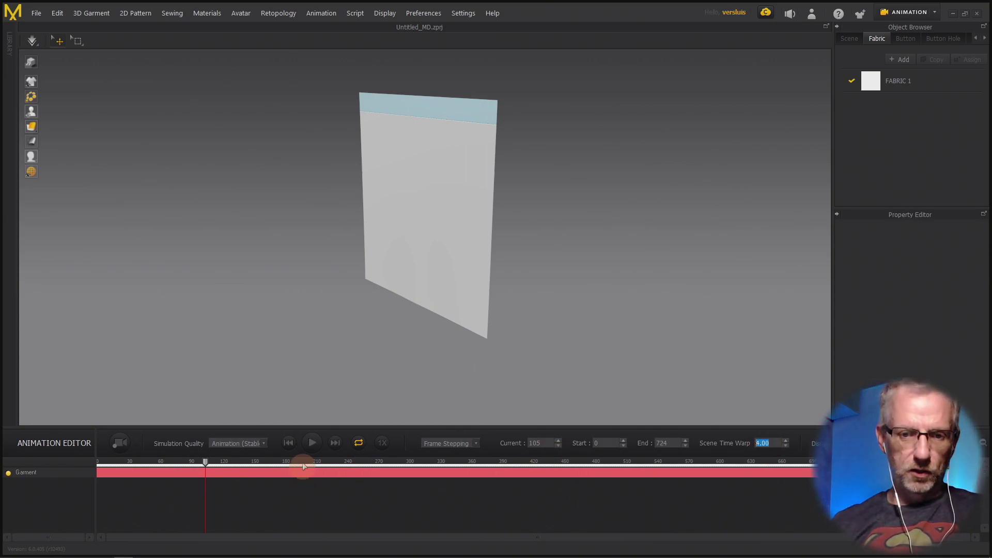
{"action": "left_click", "coordinate": [314, 443]}
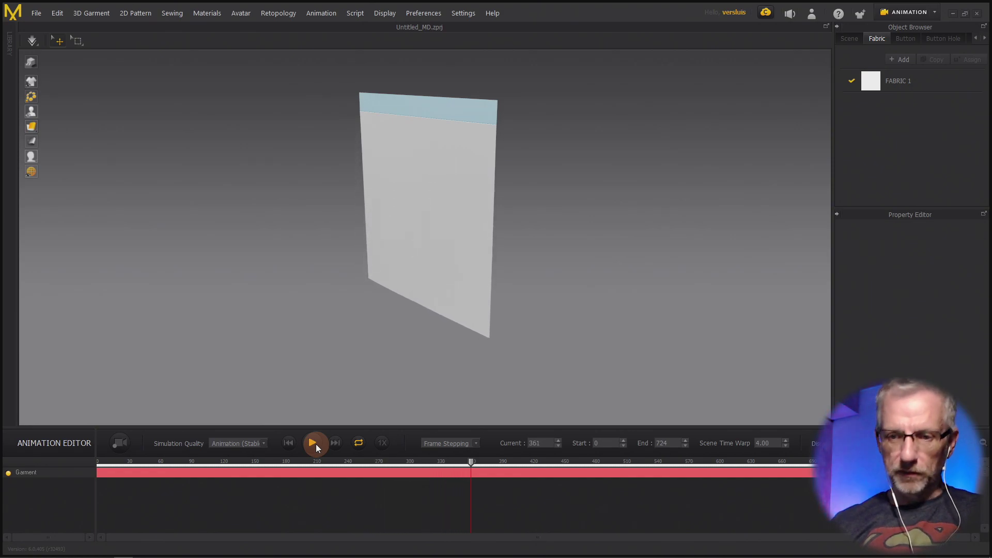
{"action": "left_click", "coordinate": [313, 443]}
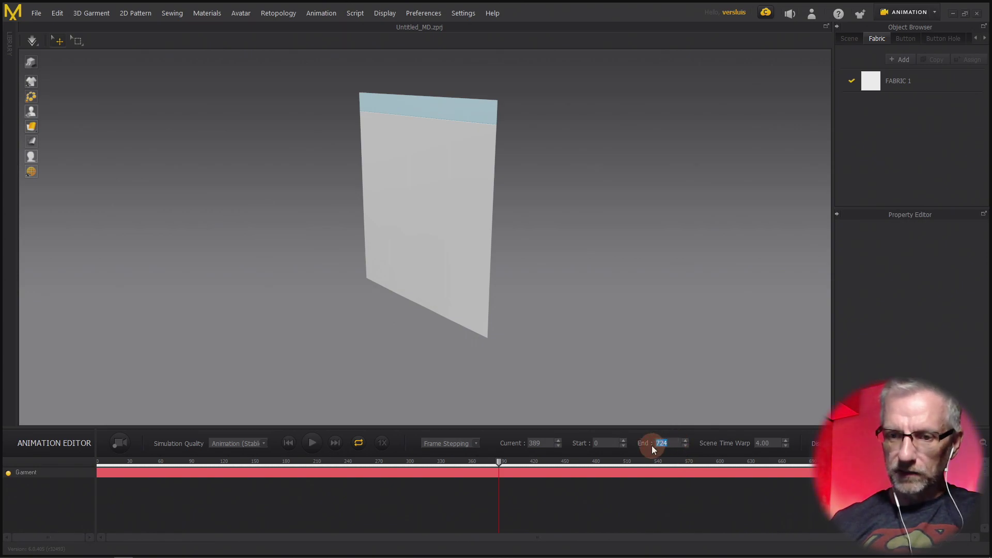
{"action": "type", "text": "360"}
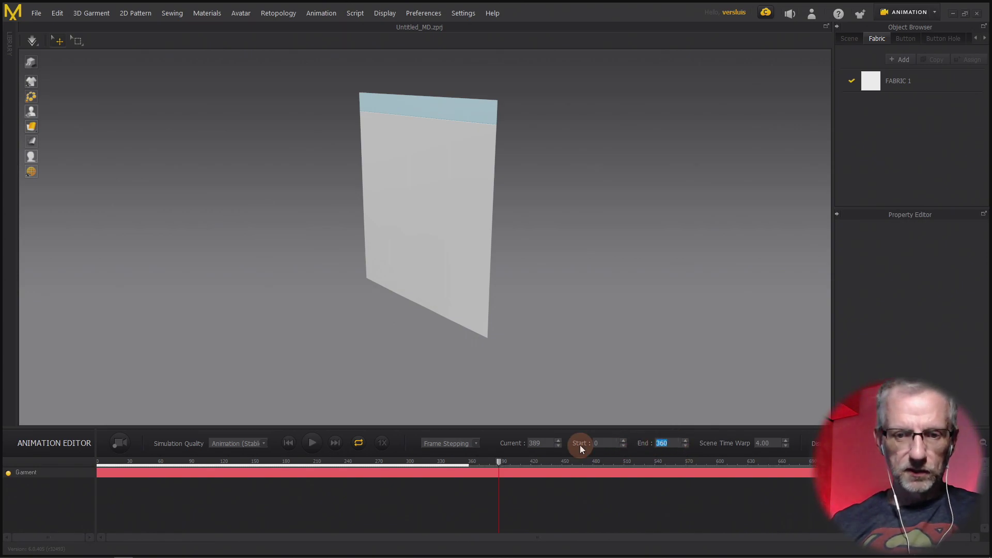
{"action": "left_click", "coordinate": [316, 444]}
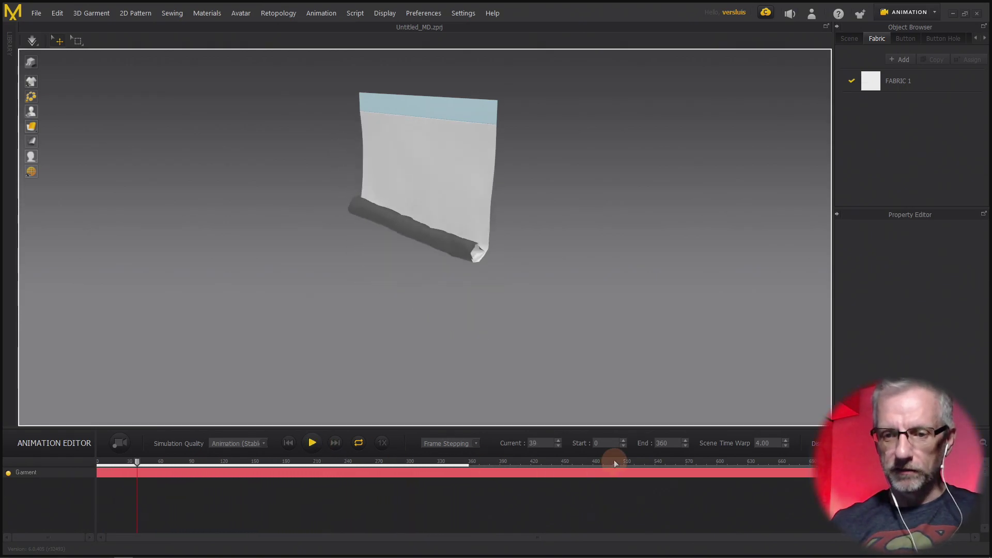
Shorten the animation's End frame to 300 and replay it from the start
{"action": "left_click", "coordinate": [311, 444]}
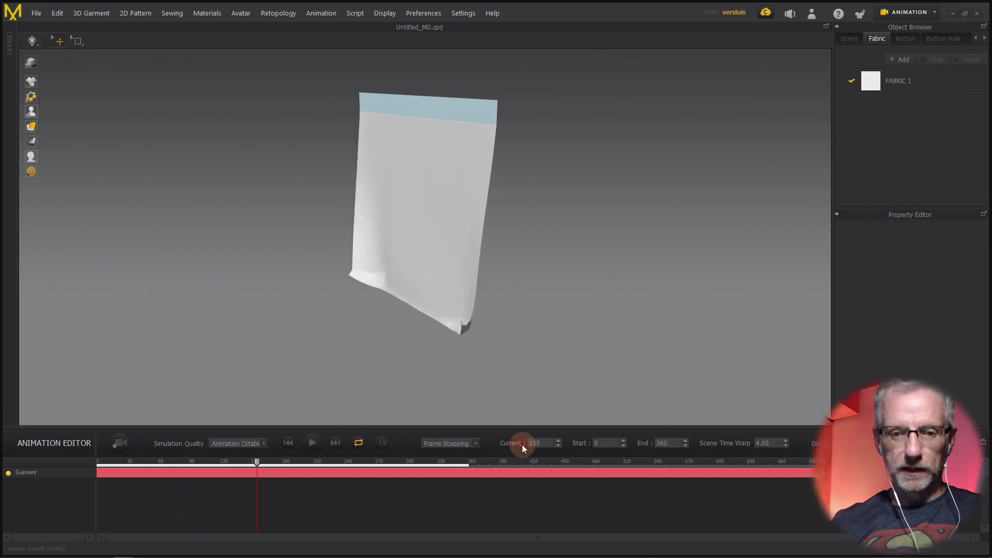
{"action": "left_click_drag", "start_coordinate": [674, 443], "coordinate": [640, 450]}
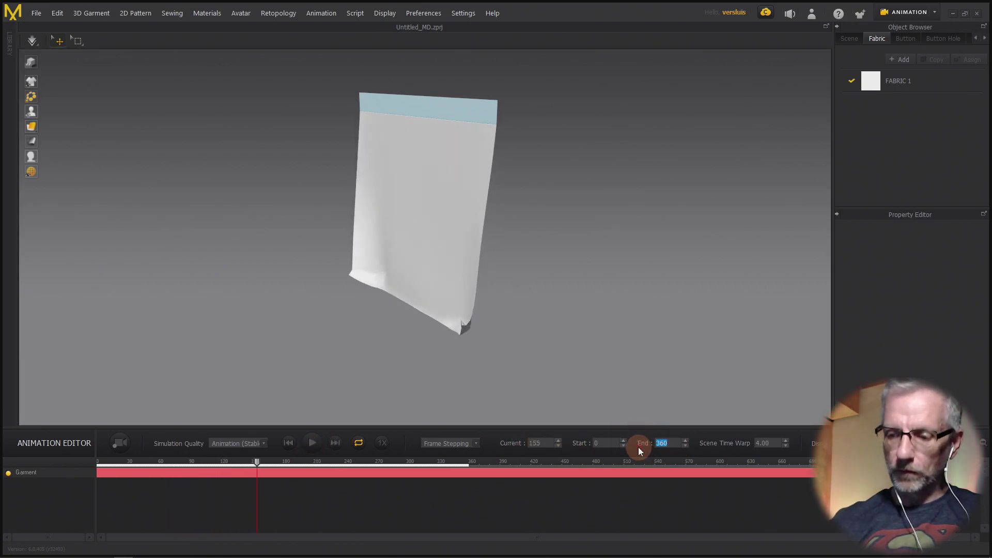
{"action": "type", "text": "300"}
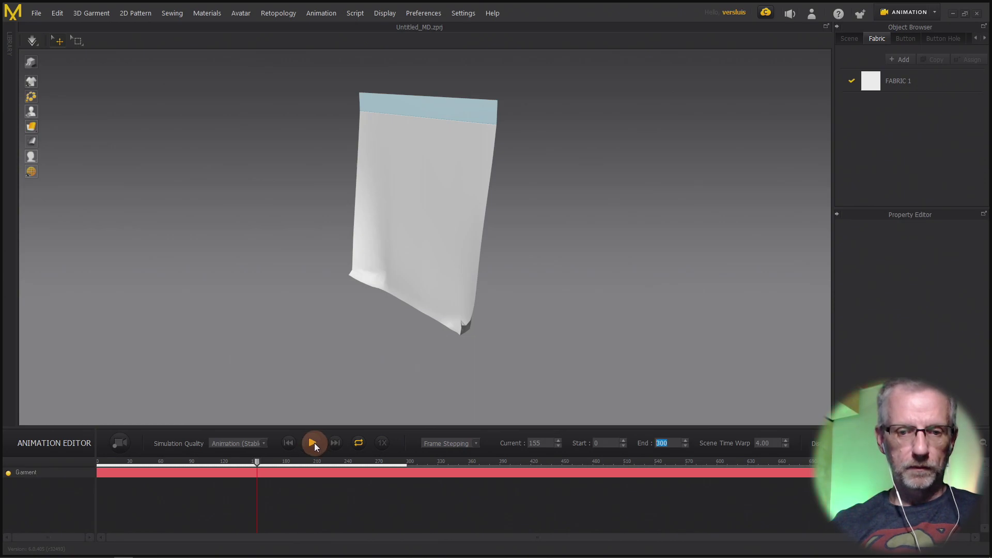
{"action": "left_click", "coordinate": [313, 443]}
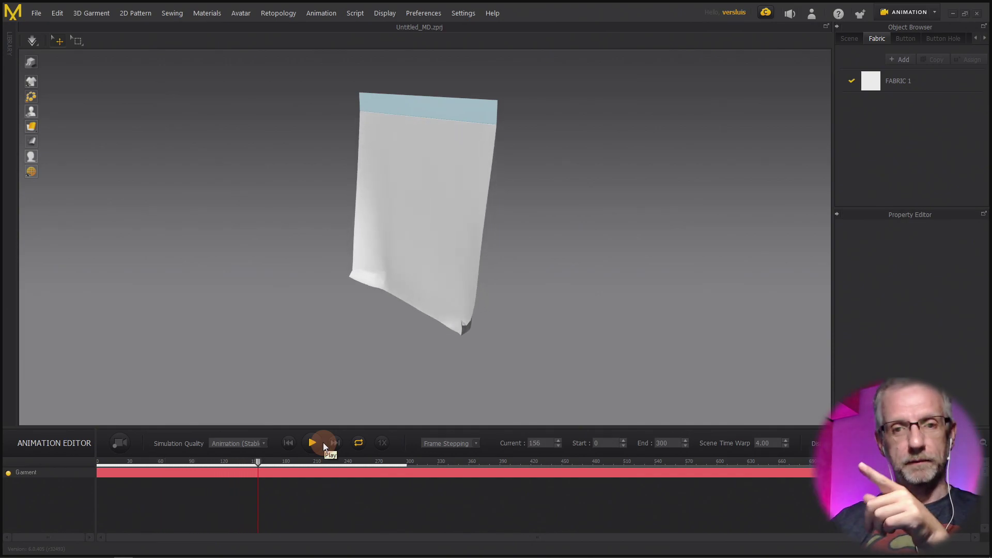
{"action": "left_click", "coordinate": [296, 446]}
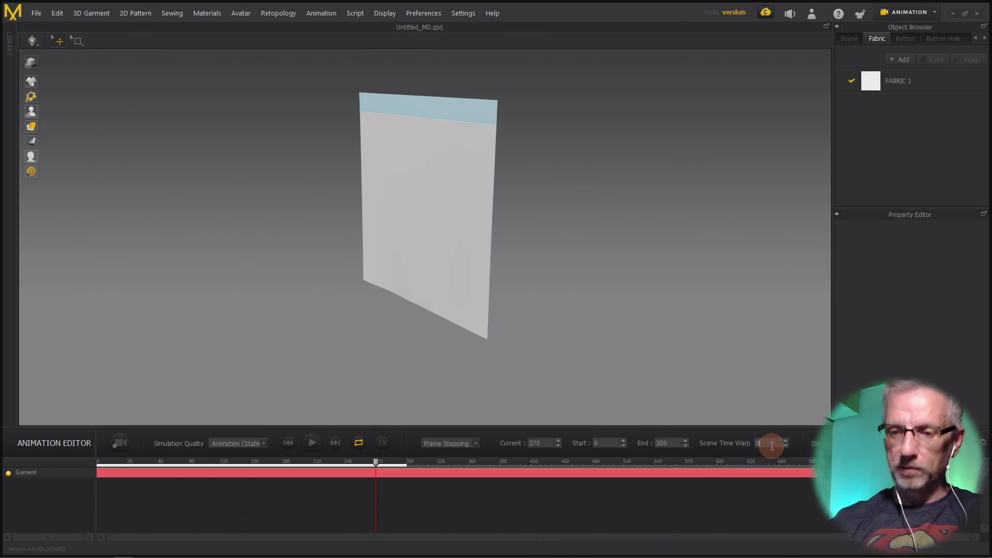
Raise Scene Time Warp to 8.00, set the End frame to 400, and replay the animation
{"action": "key", "text": "Return"}
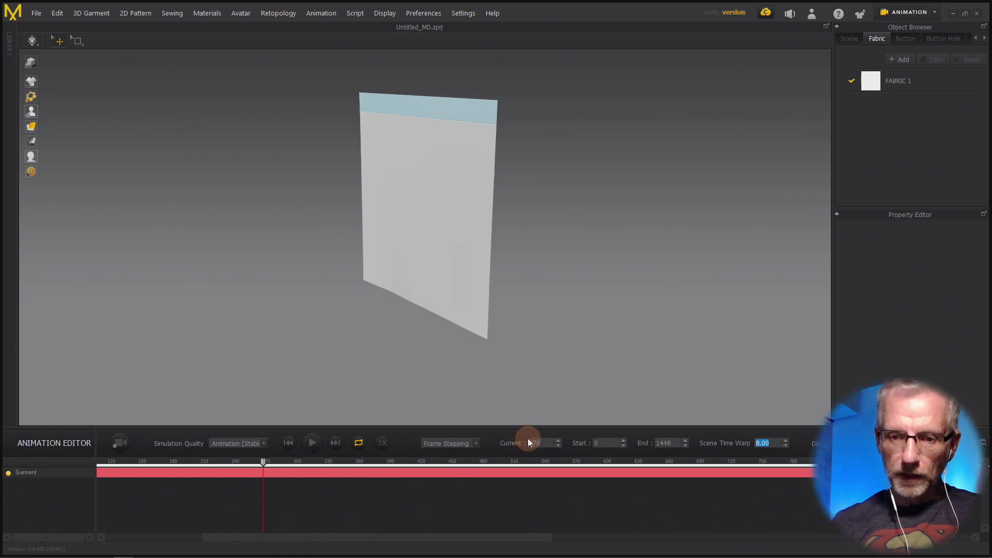
{"action": "left_click", "coordinate": [309, 445]}
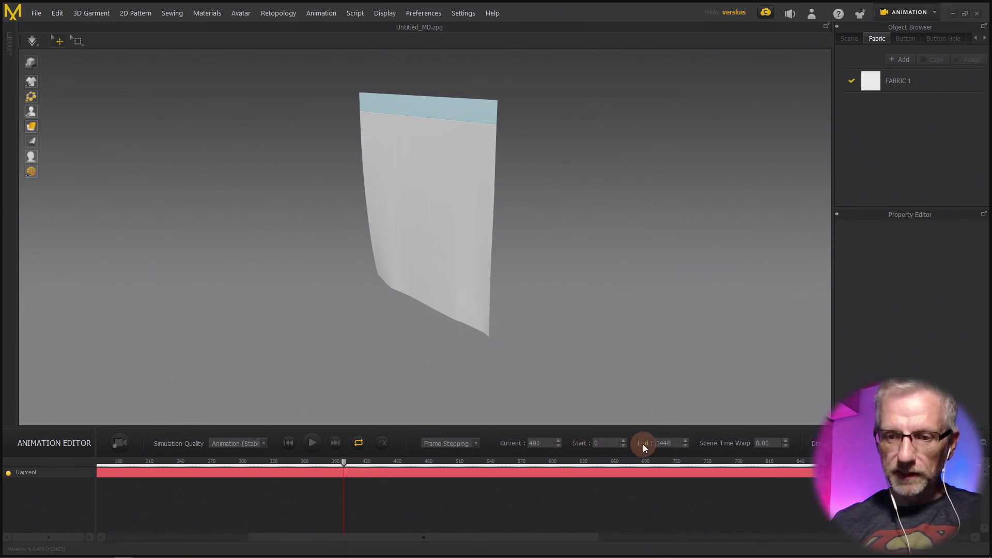
{"action": "double_click", "coordinate": [665, 443]}
{"action": "type", "text": "400"}
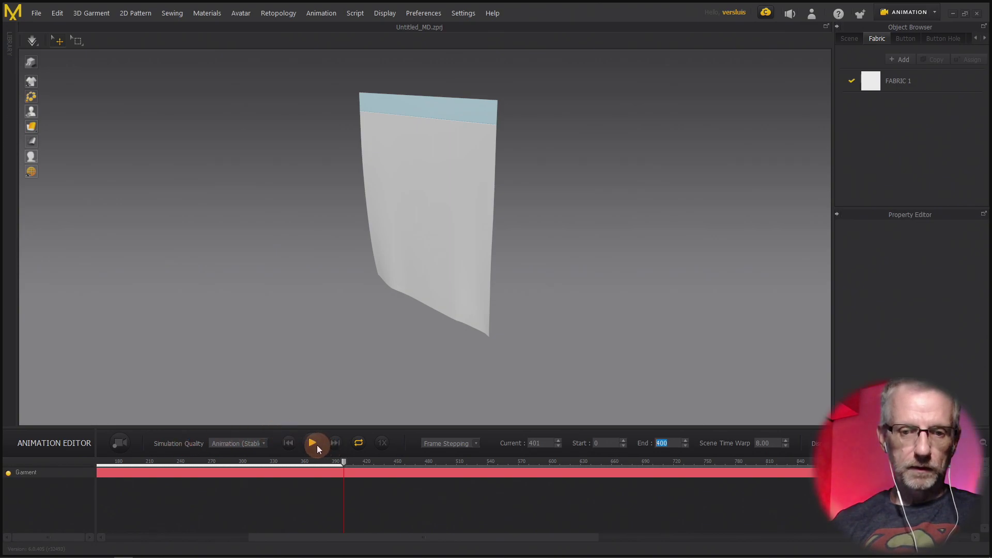
{"action": "left_click", "coordinate": [313, 443]}
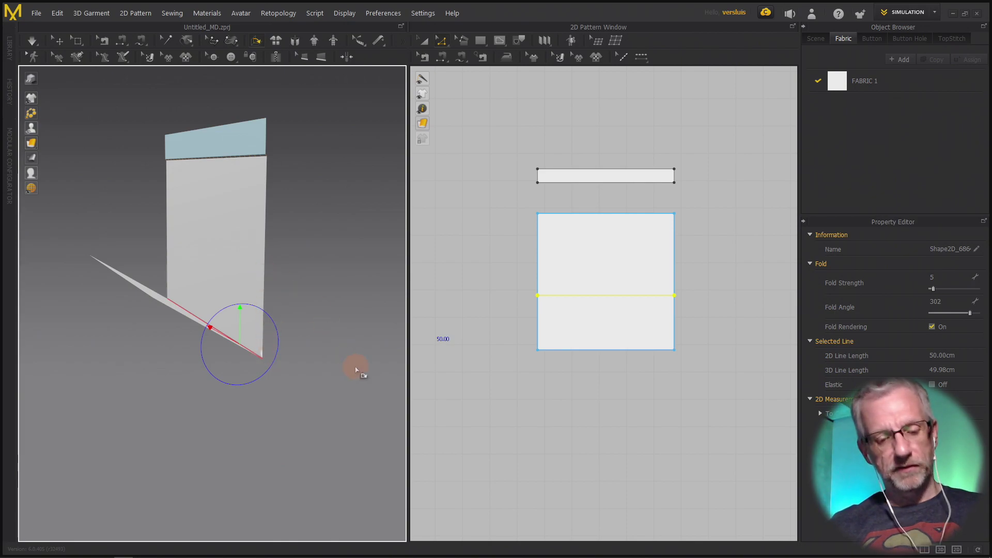
Undo the fold and old fold line, then offset nine internal lines 5 cm apart from the bottom edge
{"action": "key", "text": "ctrl+z"}
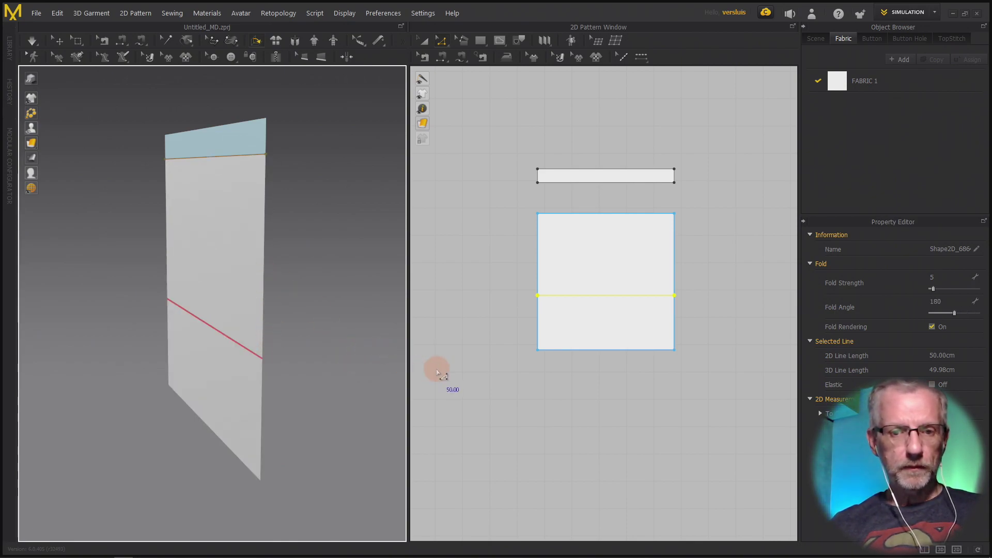
{"action": "key", "text": "ctrl+z"}
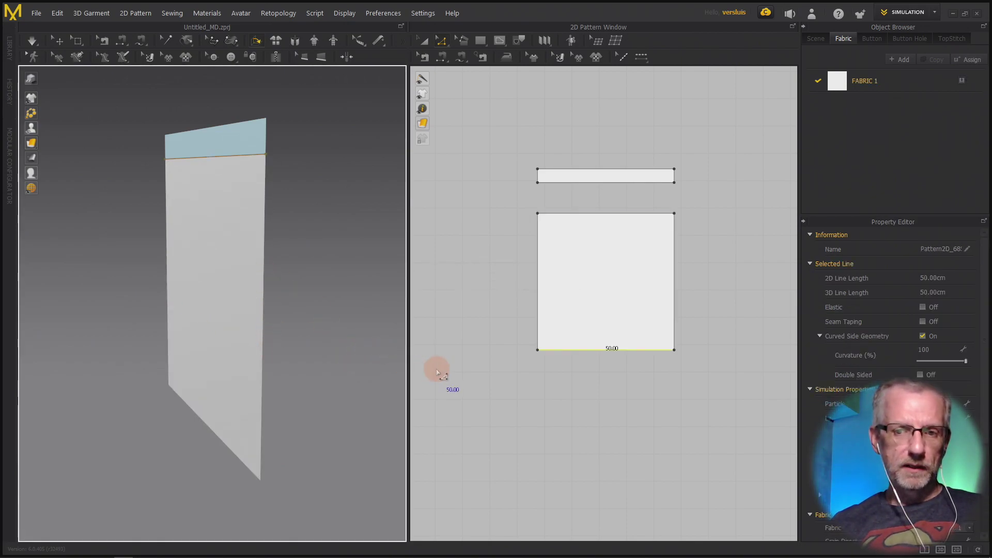
{"action": "right_click", "coordinate": [578, 350]}
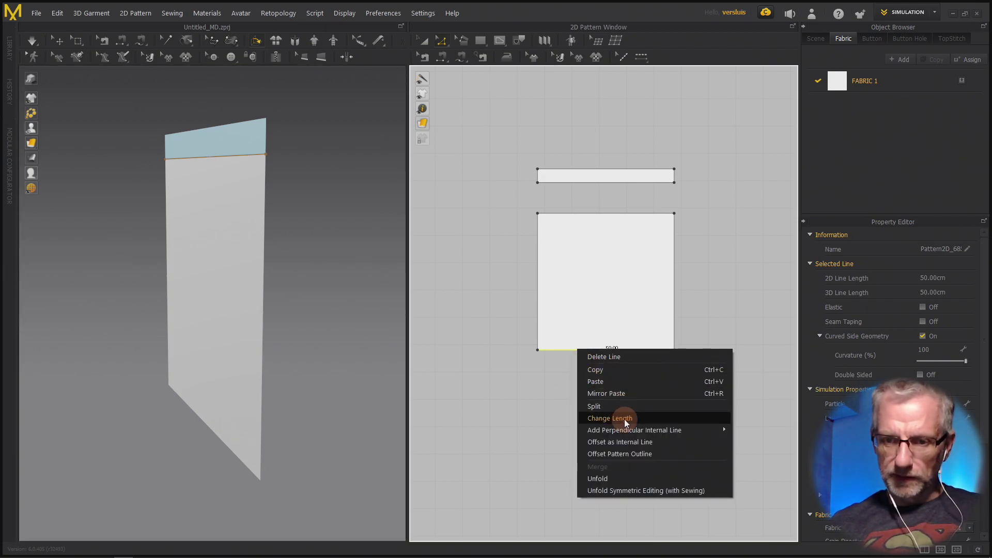
{"action": "left_click", "coordinate": [630, 443]}
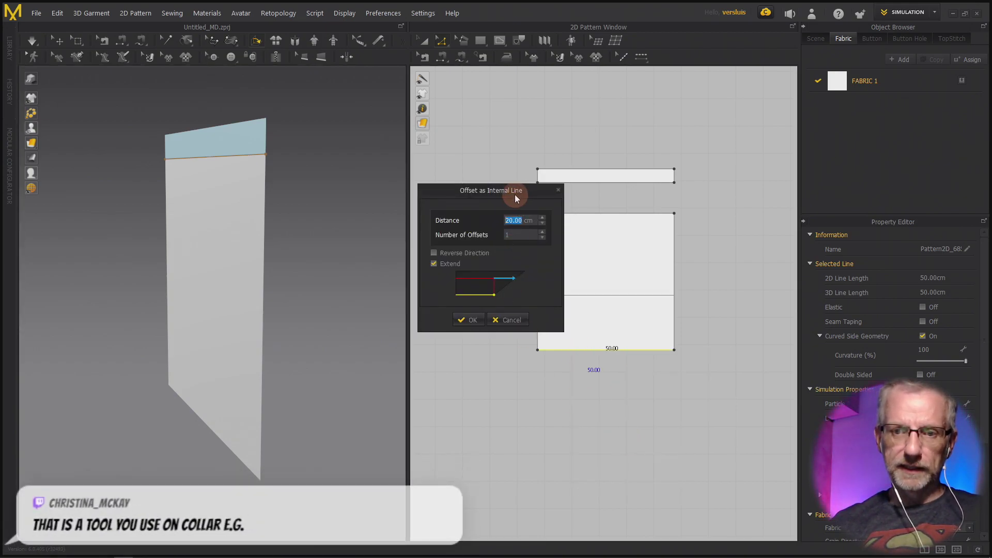
{"action": "left_click_drag", "start_coordinate": [515, 194], "coordinate": [385, 177]}
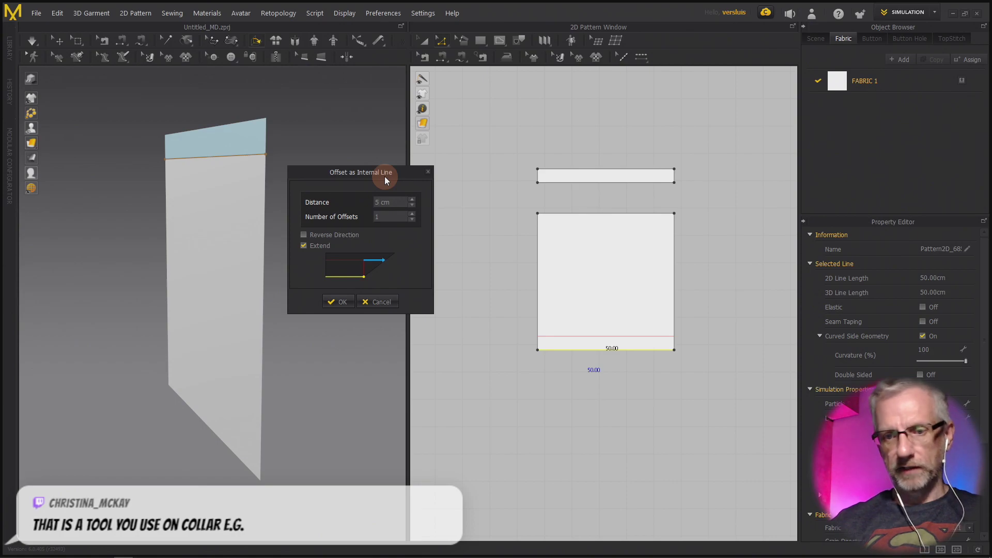
{"action": "left_click", "coordinate": [412, 215]}
{"action": "left_click", "coordinate": [412, 215]}
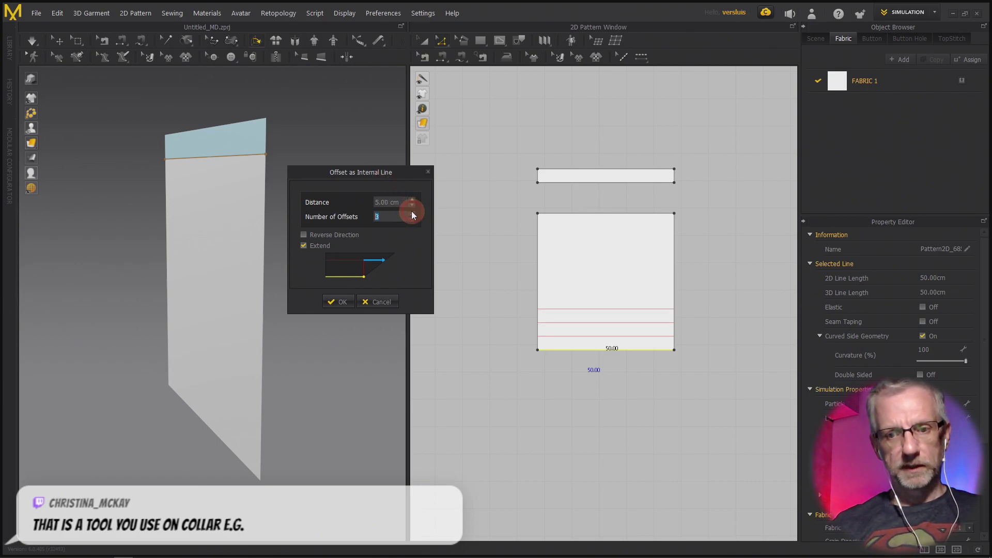
{"action": "left_click", "coordinate": [412, 215]}
{"action": "left_click", "coordinate": [412, 215]}
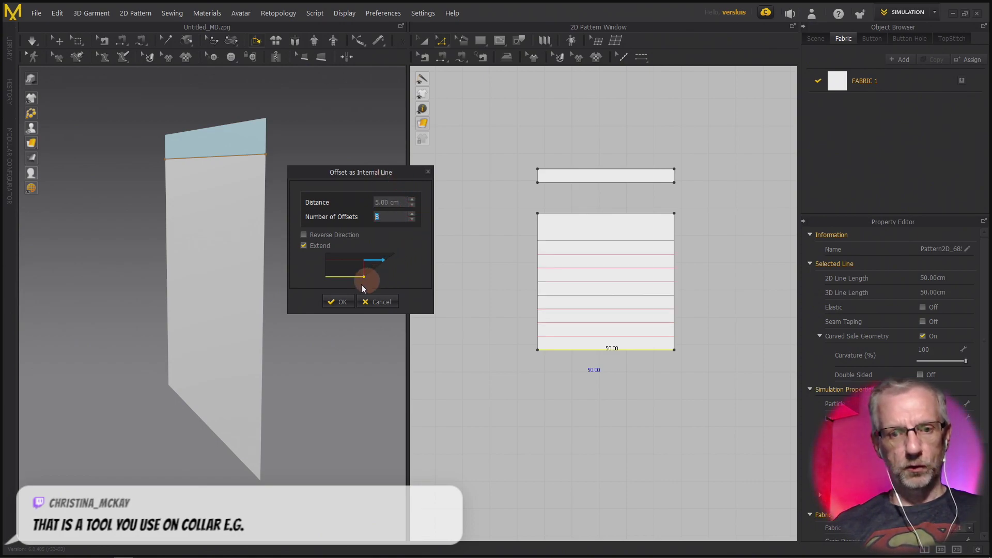
{"action": "left_click", "coordinate": [411, 214]}
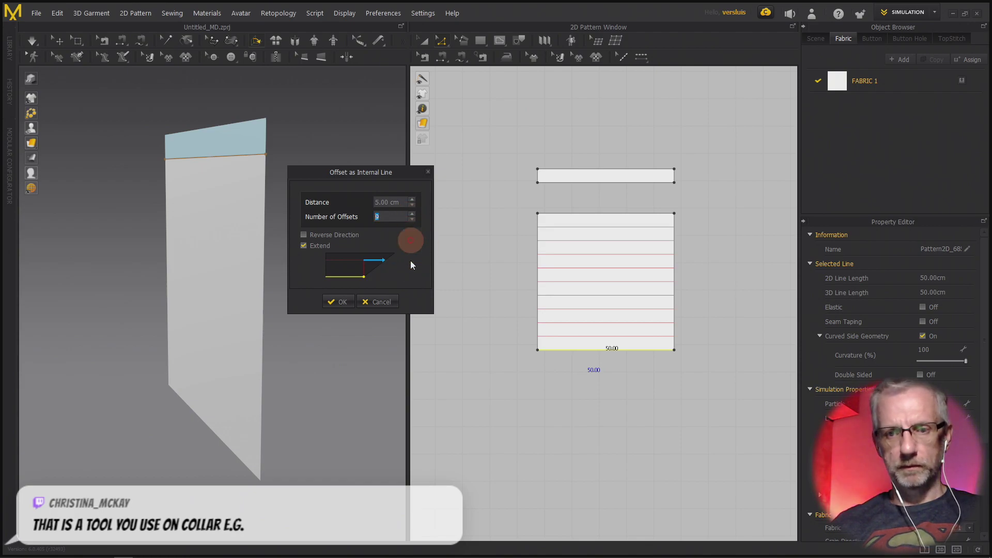
{"action": "left_click", "coordinate": [345, 304]}
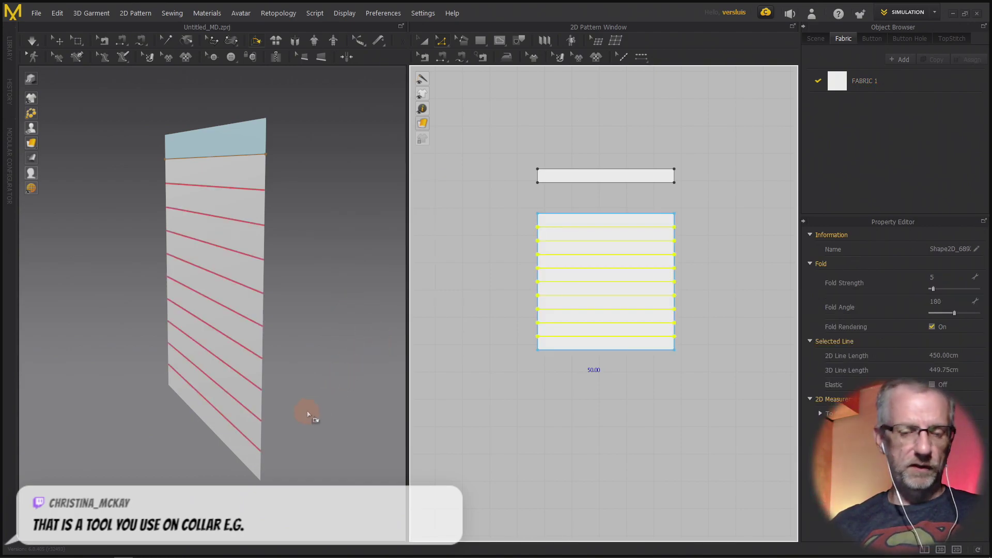
Fold the bottom strip upward along the two lowest internal lines
{"action": "left_click", "coordinate": [243, 437]}
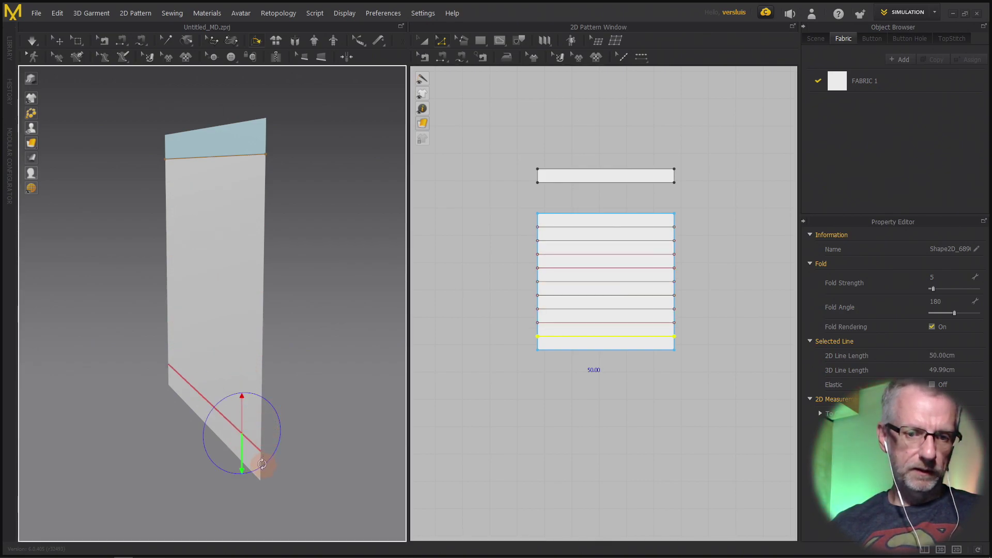
{"action": "left_click_drag", "start_coordinate": [262, 464], "coordinate": [222, 443]}
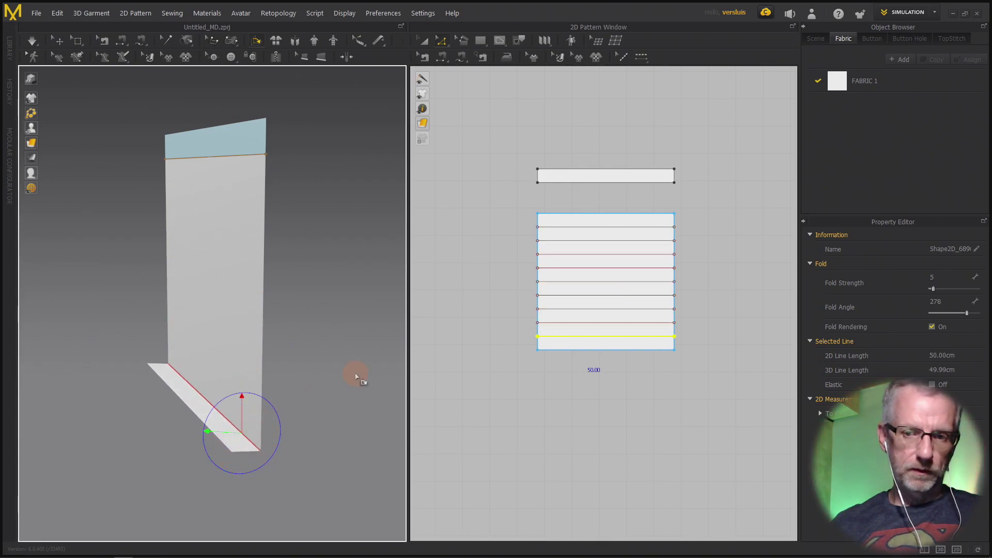
{"action": "left_click", "coordinate": [558, 322]}
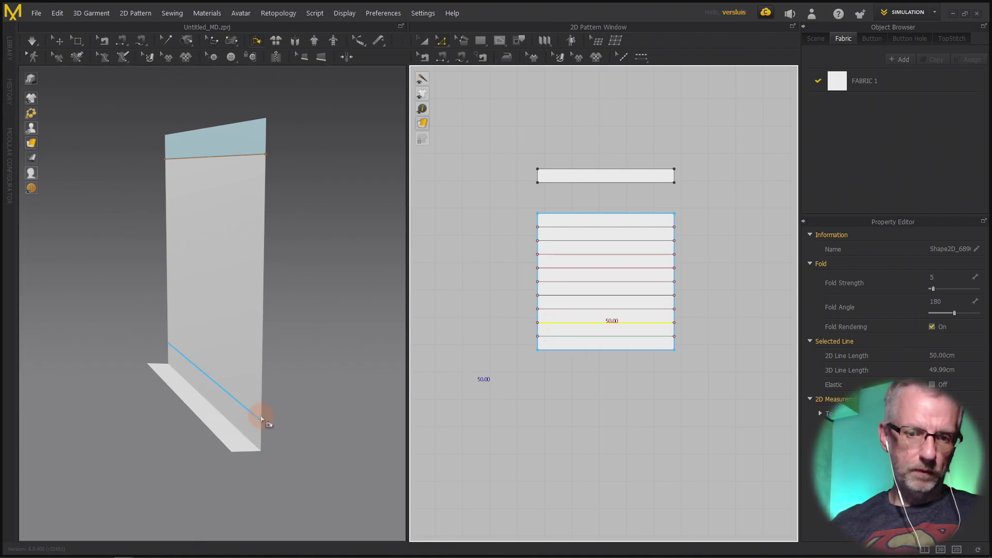
{"action": "left_click", "coordinate": [233, 395]}
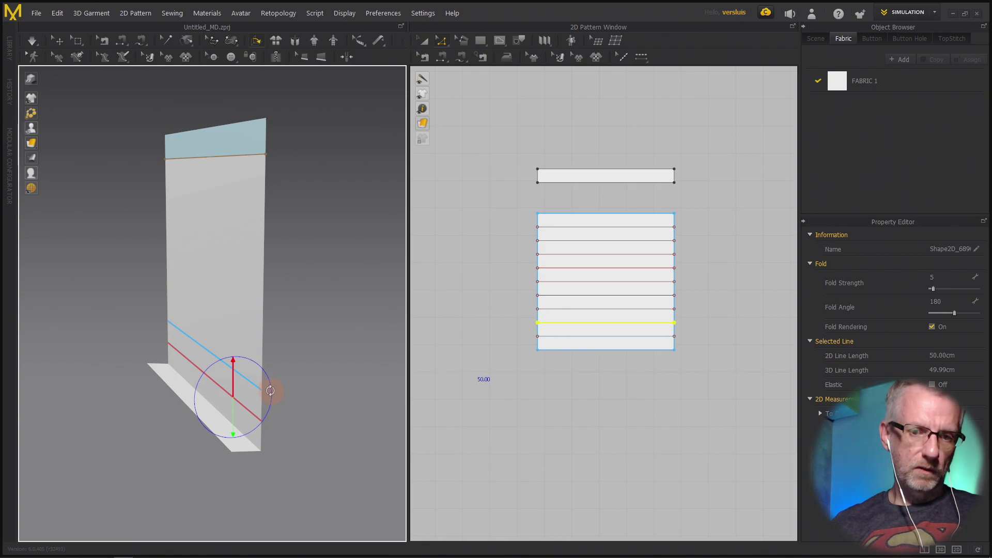
{"action": "left_click_drag", "start_coordinate": [253, 429], "coordinate": [218, 406]}
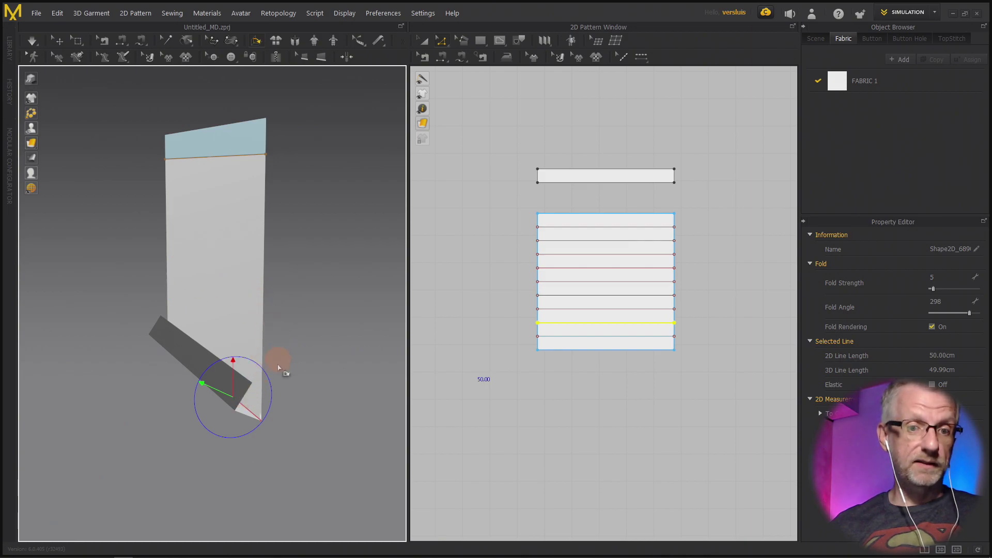
{"action": "mouse_move", "coordinate": [257, 376]}
{"action": "right_mouse_down"}
{"action": "mouse_move", "coordinate": [262, 365]}
{"action": "mouse_move", "coordinate": [227, 365]}
{"action": "mouse_move", "coordinate": [268, 367]}
{"action": "right_mouse_up"}
Keep folding the flap upward around the third and fourth internal lines
{"action": "left_click", "coordinate": [570, 309]}
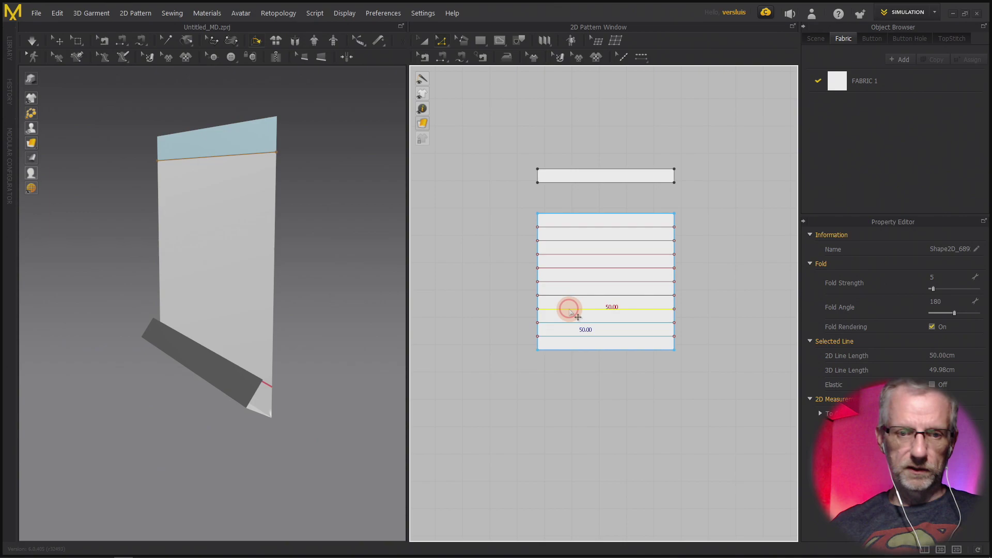
{"action": "left_click", "coordinate": [269, 388]}
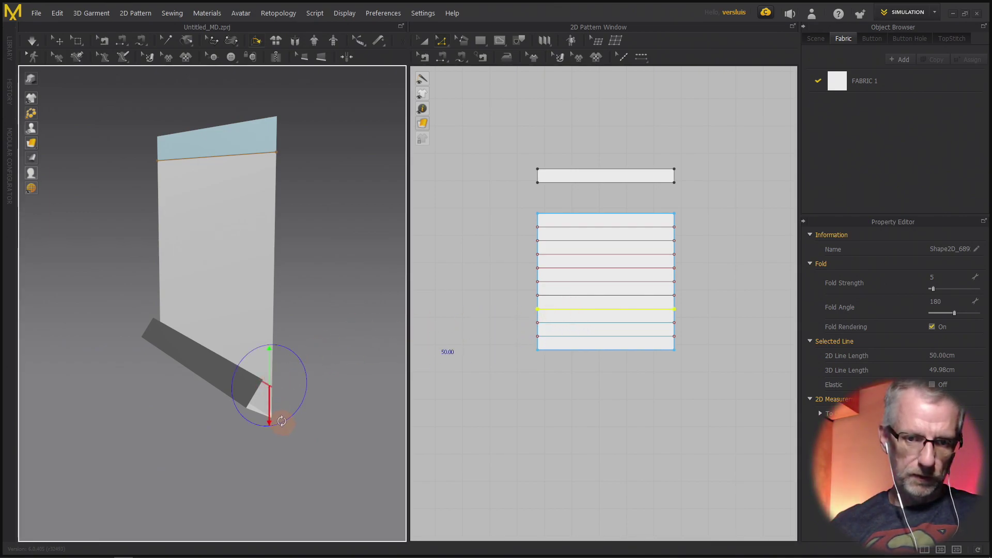
{"action": "left_click_drag", "start_coordinate": [282, 421], "coordinate": [244, 403]}
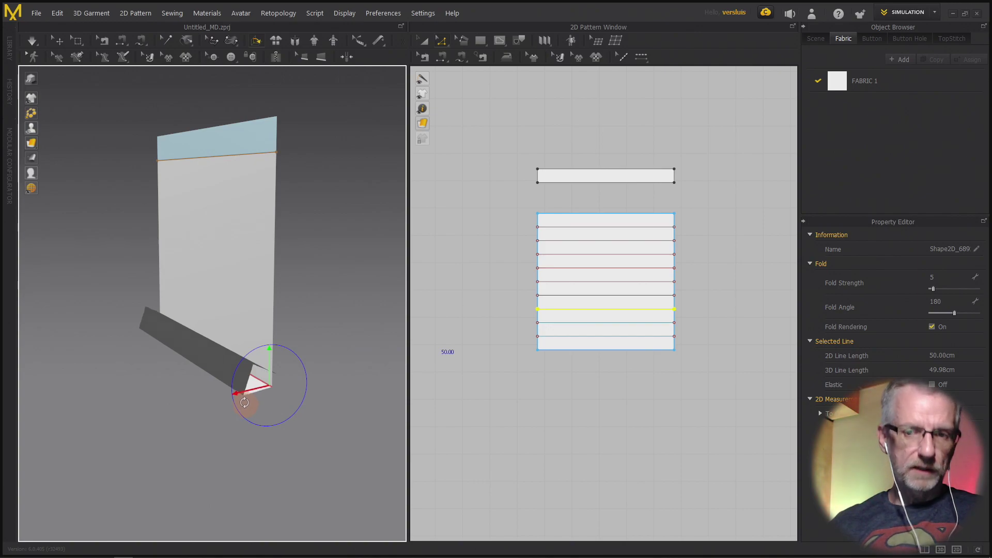
{"action": "left_click", "coordinate": [554, 295]}
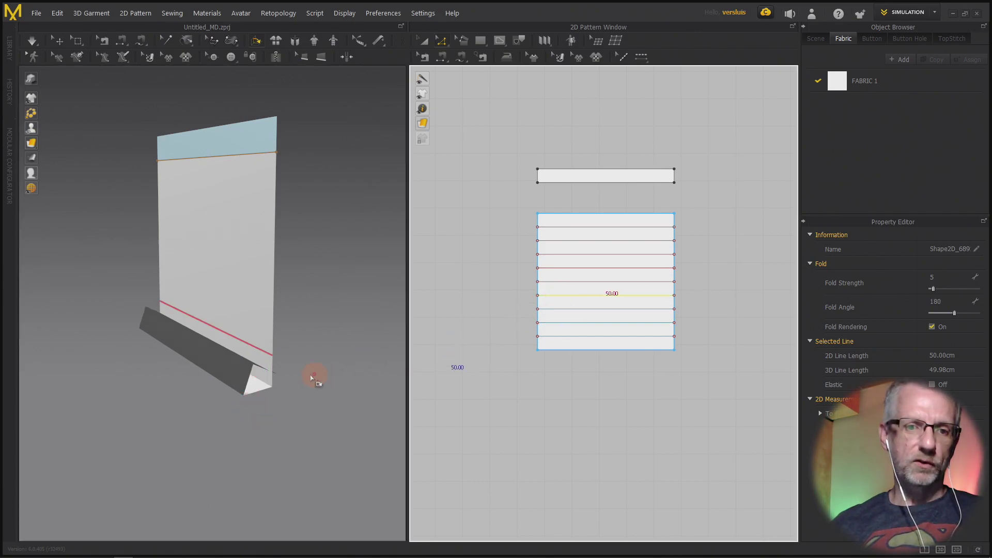
{"action": "left_click", "coordinate": [258, 354]}
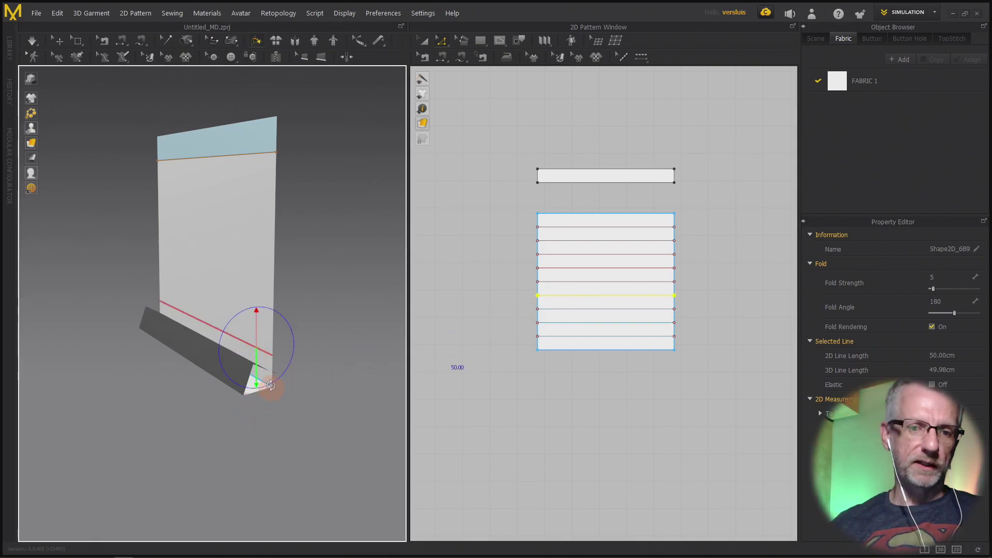
{"action": "left_click_drag", "start_coordinate": [233, 378], "coordinate": [213, 307]}
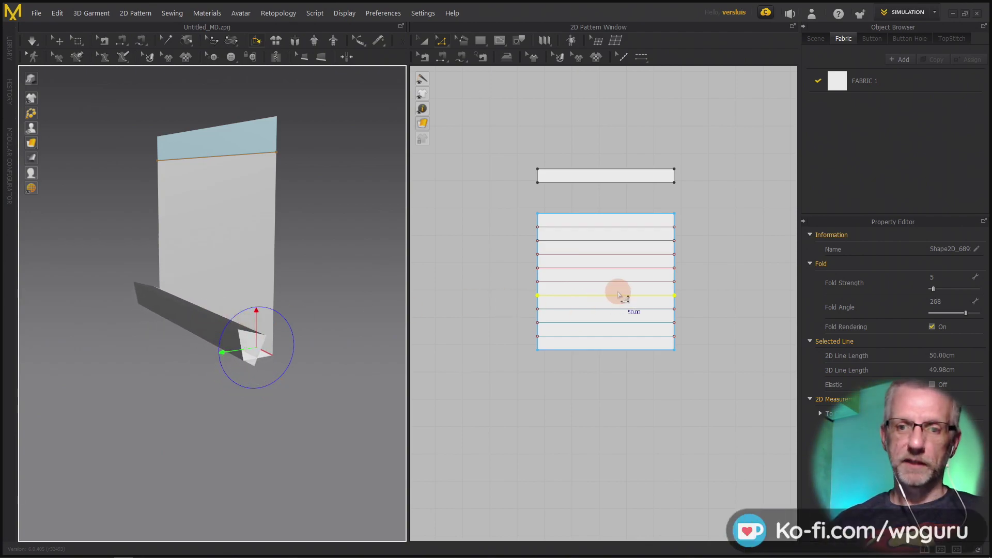
Fold the dark flap up along the next two internal lines into a boxed roll
{"action": "left_click", "coordinate": [603, 282]}
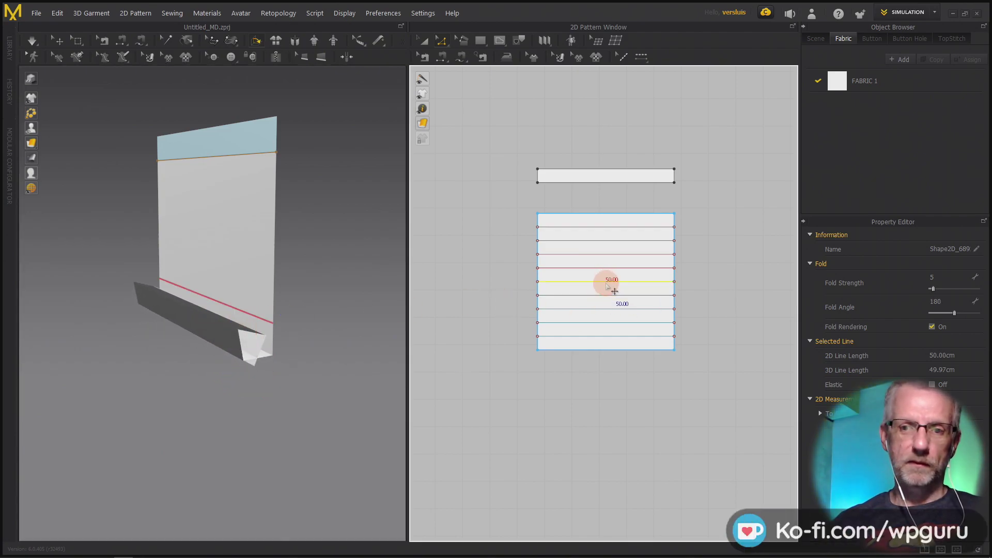
{"action": "left_click", "coordinate": [256, 317]}
{"action": "left_click_drag", "start_coordinate": [221, 338], "coordinate": [230, 317]}
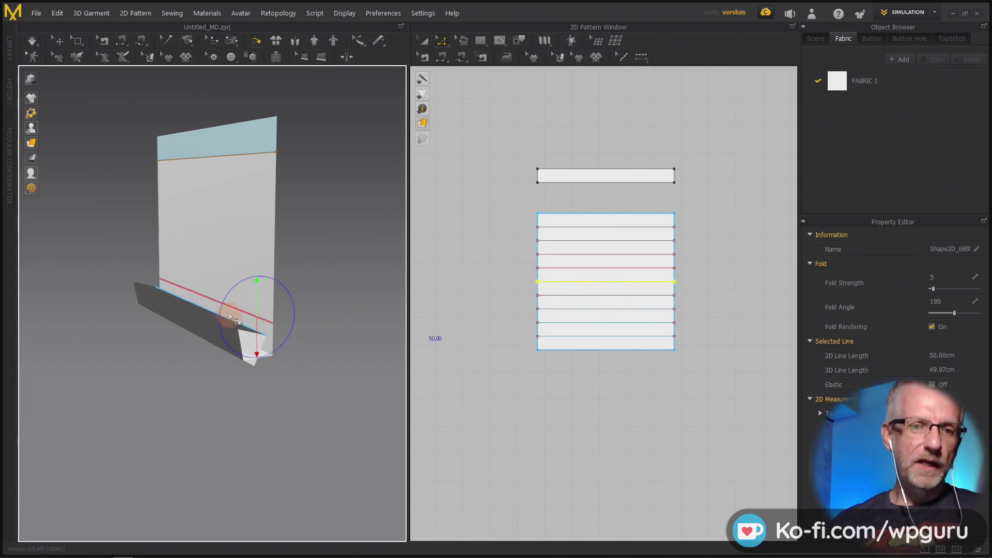
{"action": "left_click_drag", "start_coordinate": [268, 353], "coordinate": [228, 328]}
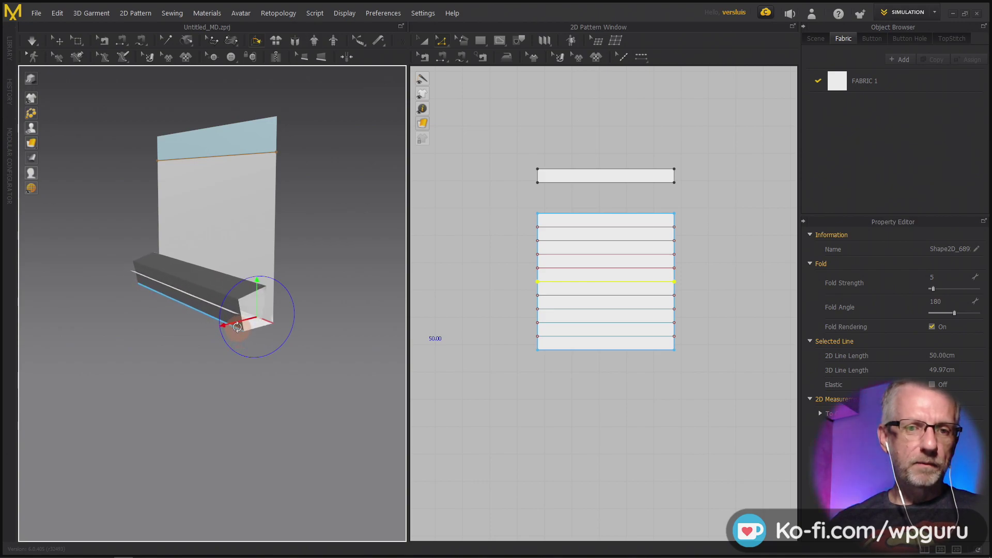
{"action": "left_click", "coordinate": [581, 268]}
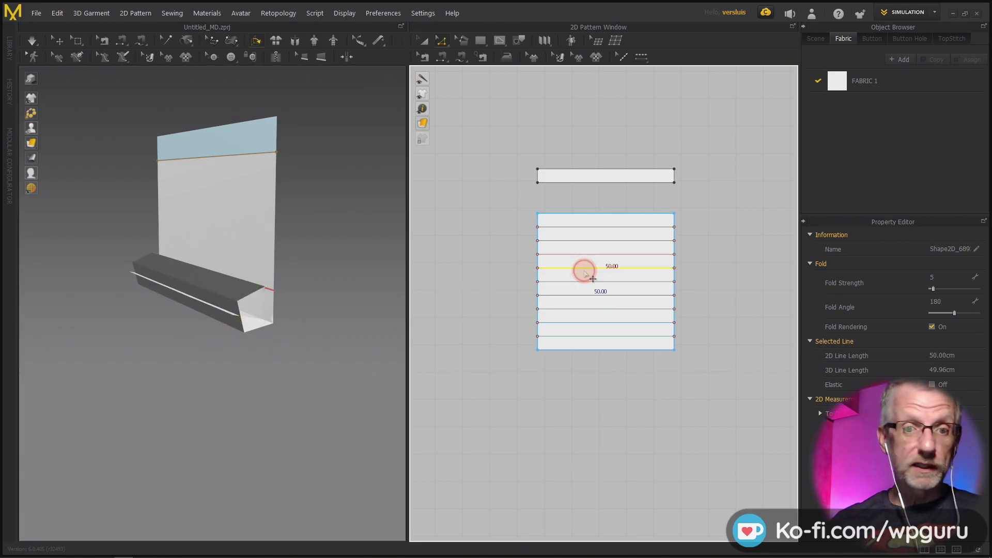
{"action": "left_click", "coordinate": [273, 292]}
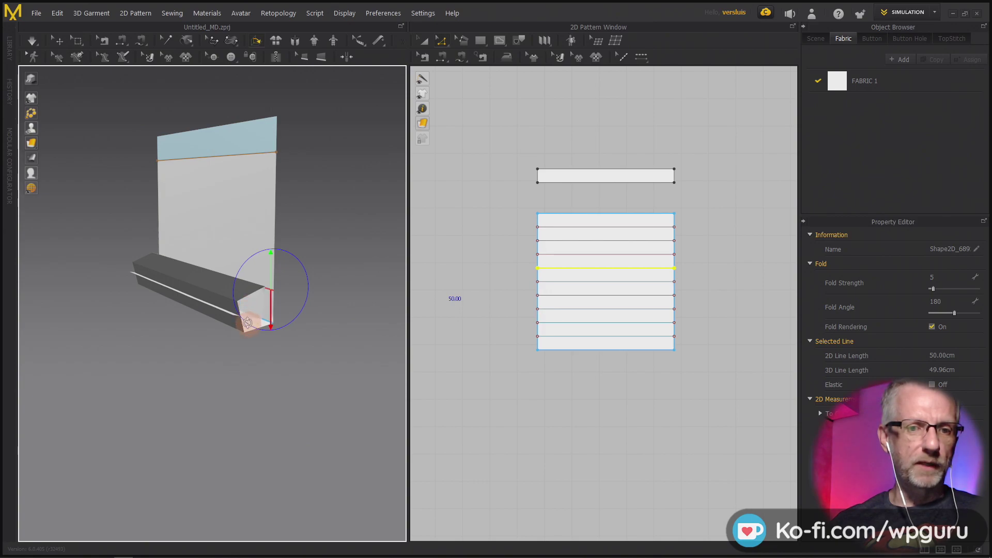
{"action": "left_click_drag", "start_coordinate": [248, 323], "coordinate": [465, 272]}
Roll the flap further up along the following two fold lines
{"action": "left_click", "coordinate": [567, 264]}
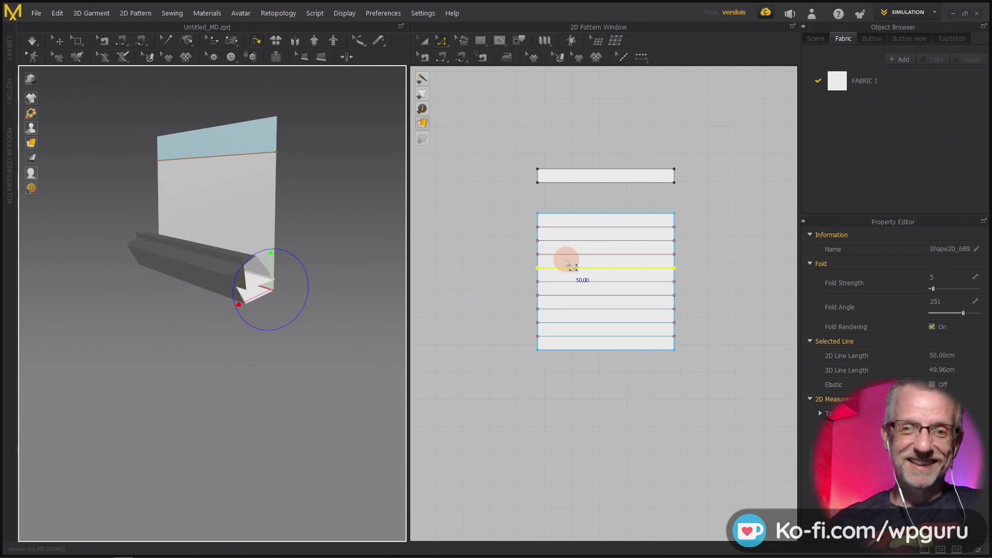
{"action": "left_click", "coordinate": [569, 254]}
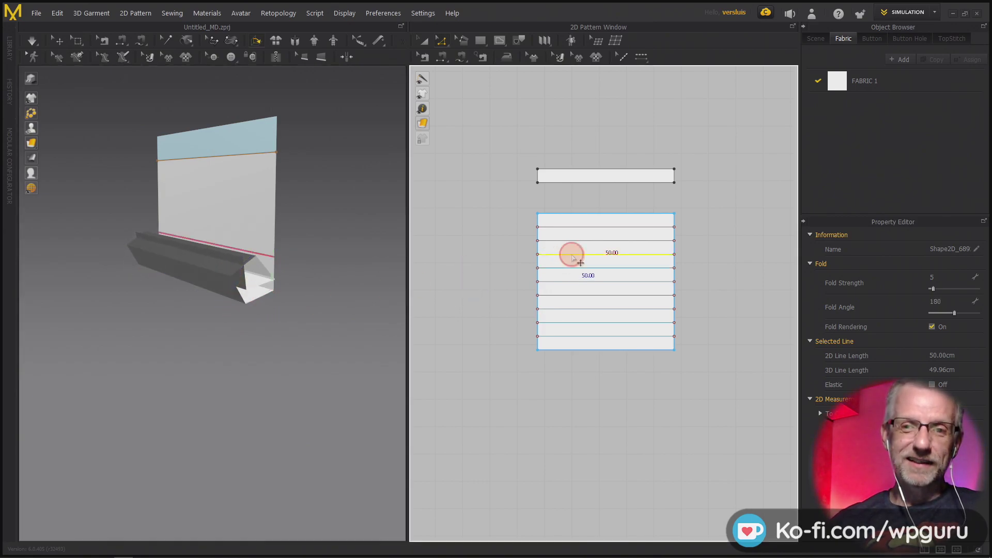
{"action": "left_click", "coordinate": [274, 260]}
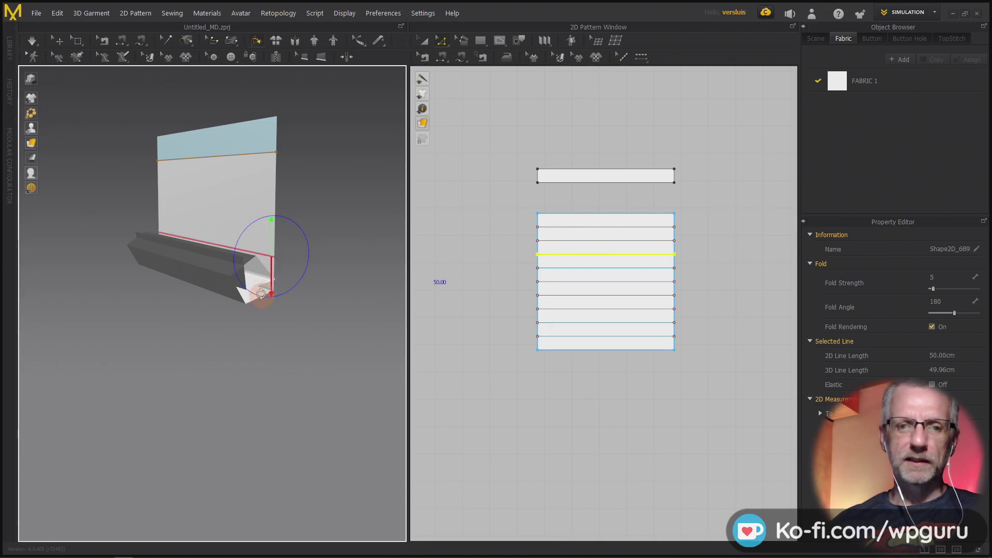
{"action": "mouse_move", "coordinate": [245, 283]}
{"action": "left_mouse_down"}
{"action": "mouse_move", "coordinate": [248, 269]}
{"action": "mouse_move", "coordinate": [258, 270]}
{"action": "left_mouse_up"}
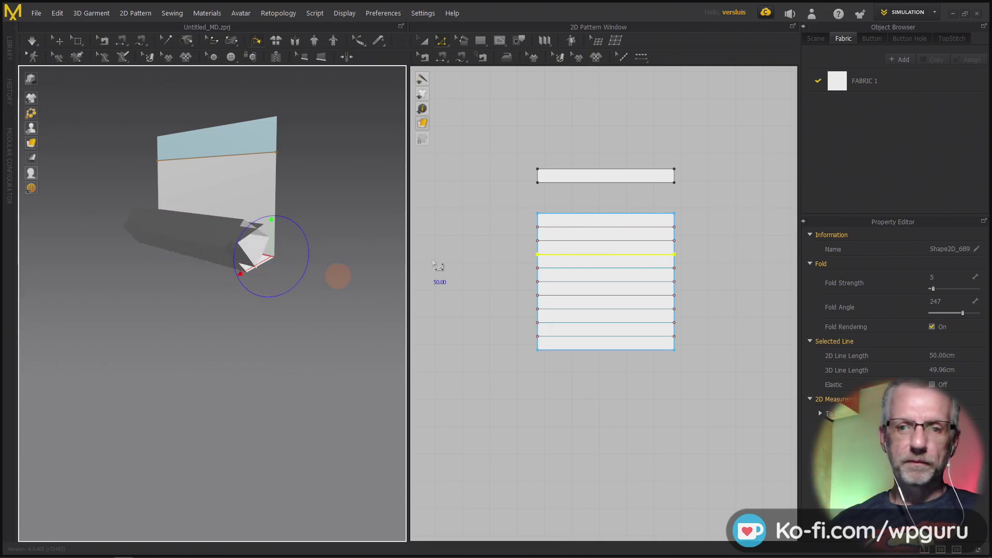
{"action": "left_click", "coordinate": [562, 241]}
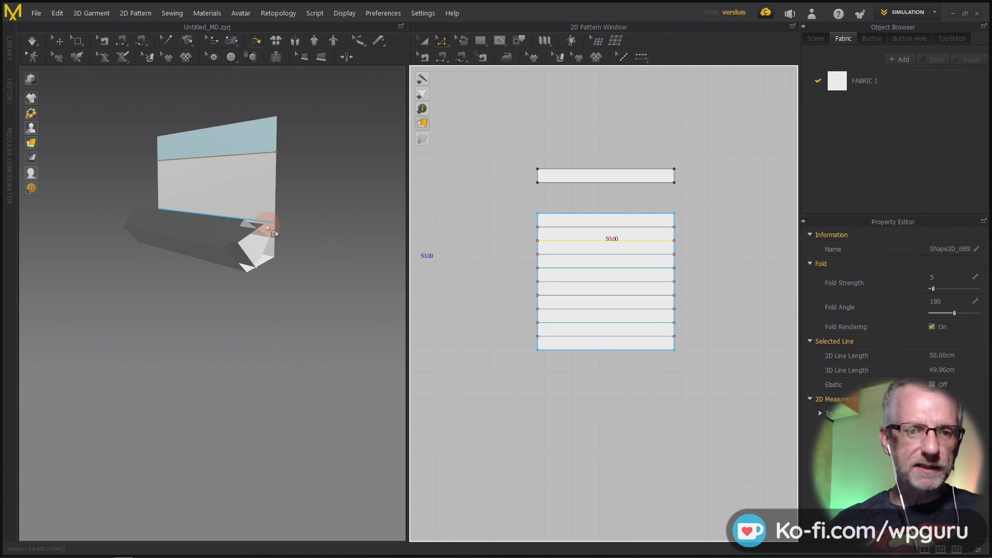
{"action": "left_click", "coordinate": [266, 224]}
{"action": "left_click_drag", "start_coordinate": [246, 256], "coordinate": [219, 231]}
Fold the rolled bundle up along the topmost internal line, set at 236°
{"action": "left_click", "coordinate": [574, 226]}
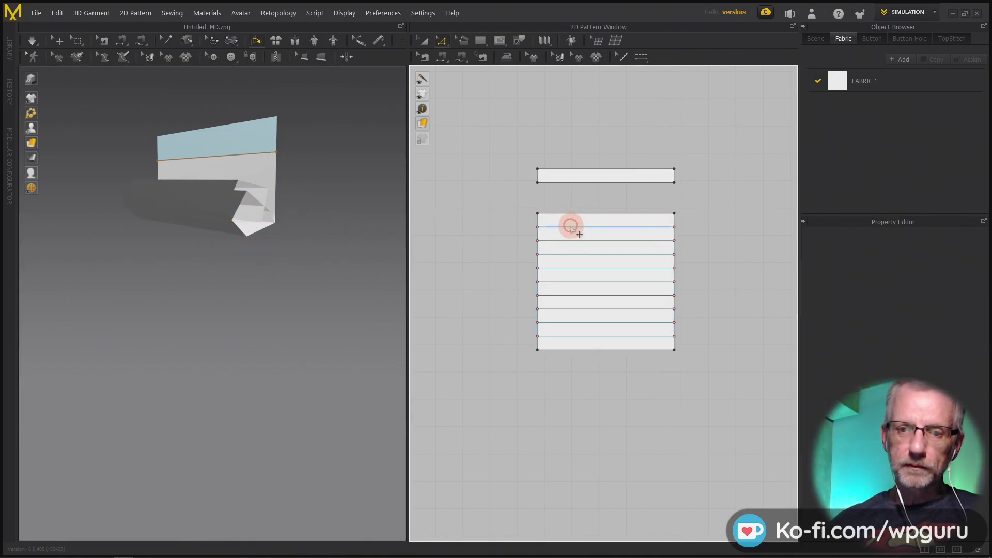
{"action": "left_click", "coordinate": [569, 226]}
{"action": "left_click", "coordinate": [271, 192]}
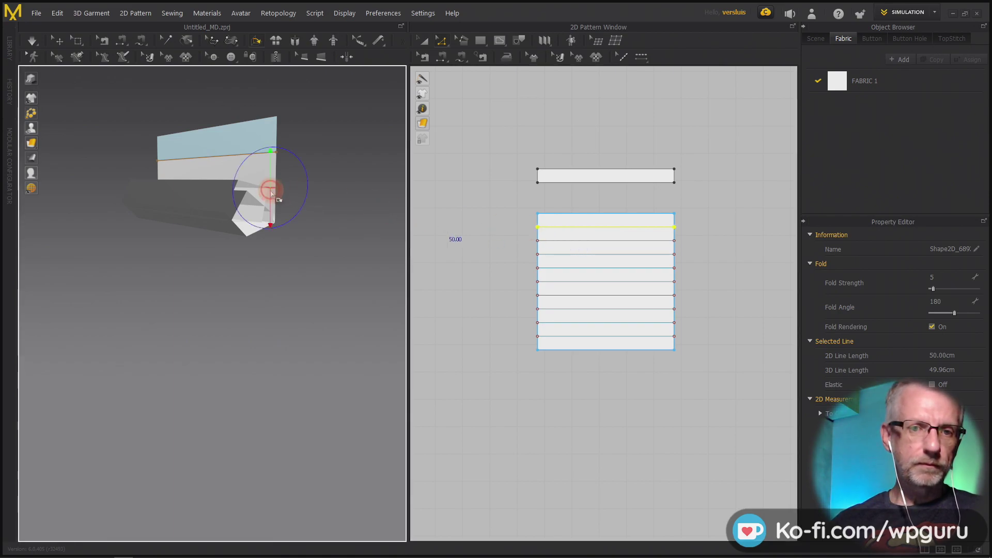
{"action": "left_click_drag", "start_coordinate": [249, 221], "coordinate": [220, 199]}
{"action": "right_click_drag", "start_coordinate": [323, 237], "coordinate": [299, 244]}
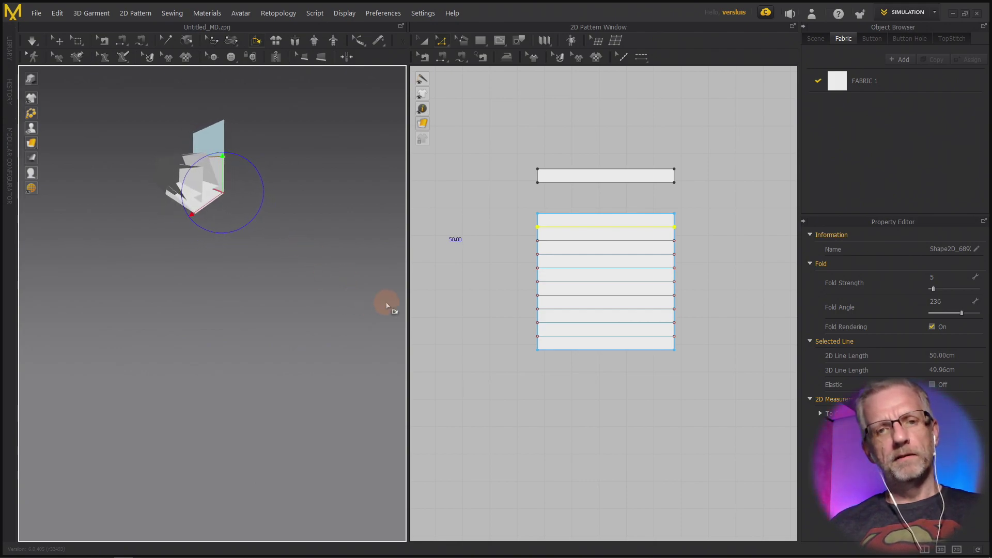
{"action": "key", "text": "space"}
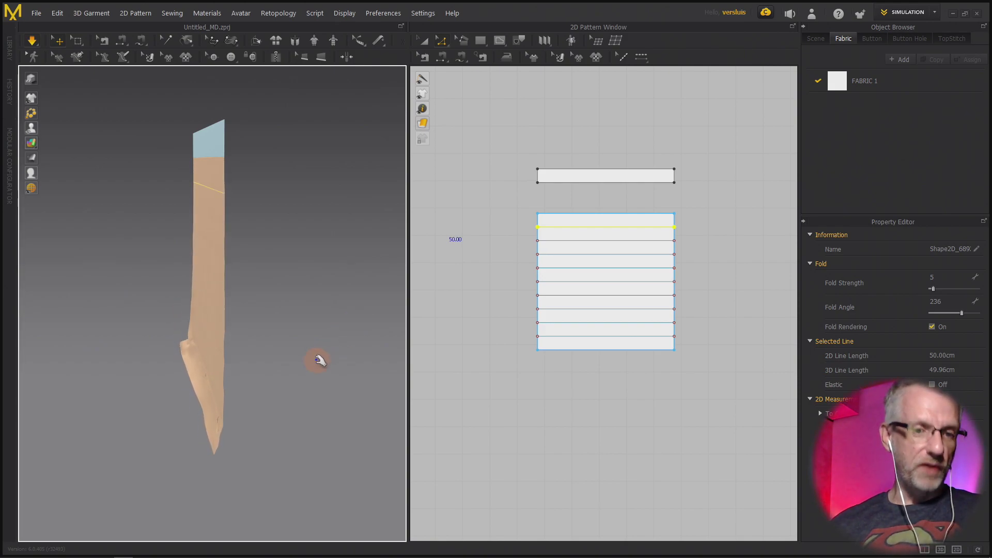
{"action": "right_click_drag", "start_coordinate": [319, 361], "coordinate": [350, 359]}
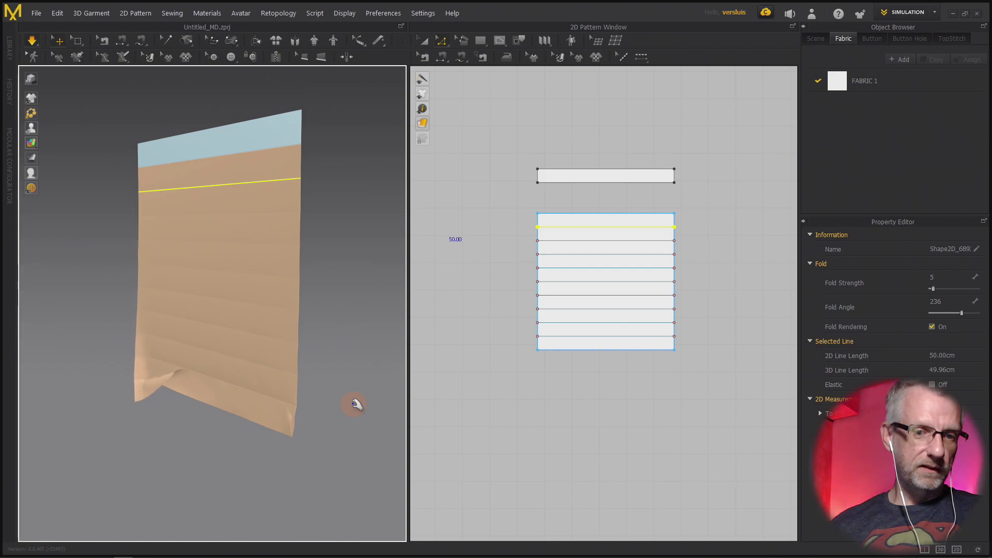
{"action": "left_click", "coordinate": [227, 396]}
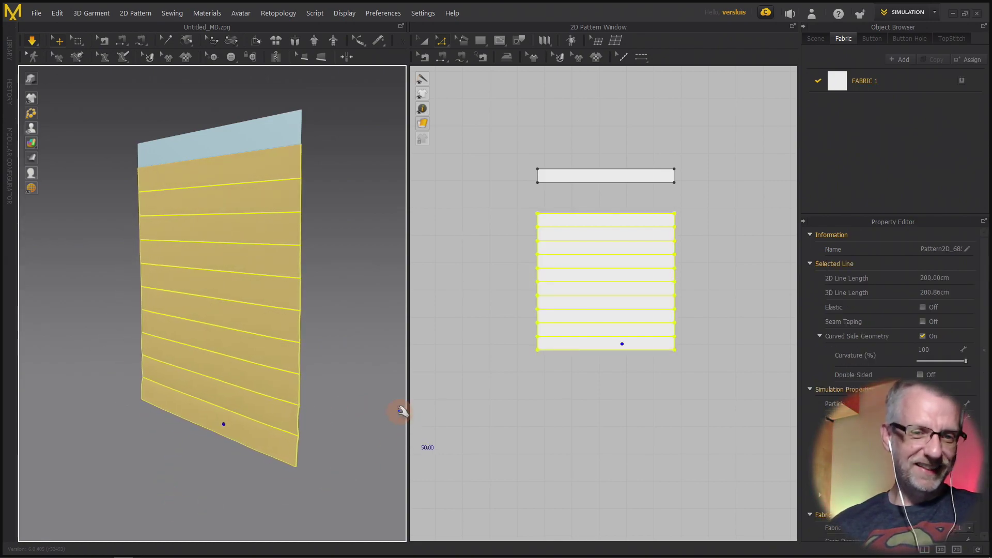
{"action": "key", "text": "space"}
{"action": "key", "text": "space"}
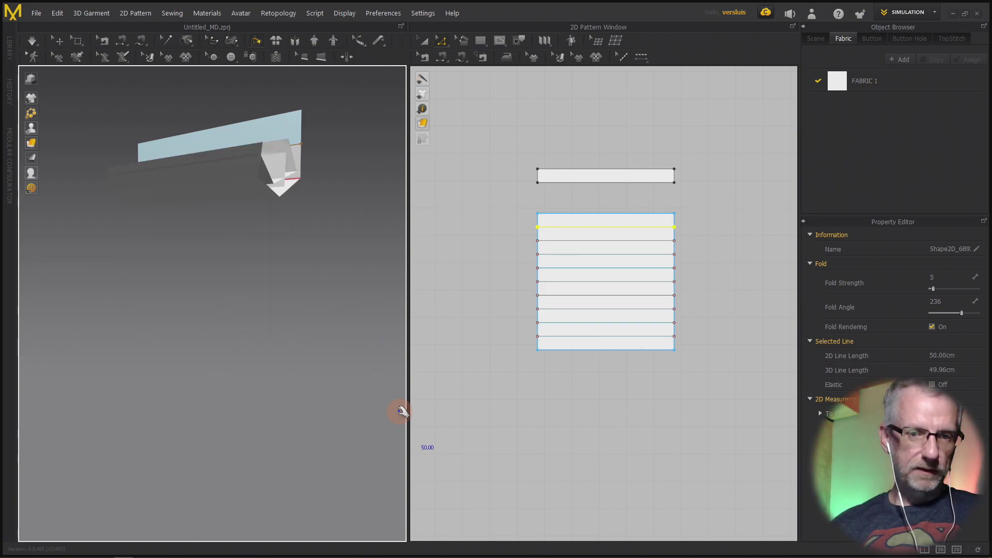
{"action": "left_click", "coordinate": [932, 11]}
Switch to Animation mode and set Scene Time Warp to 1.00
{"action": "left_click", "coordinate": [910, 48]}
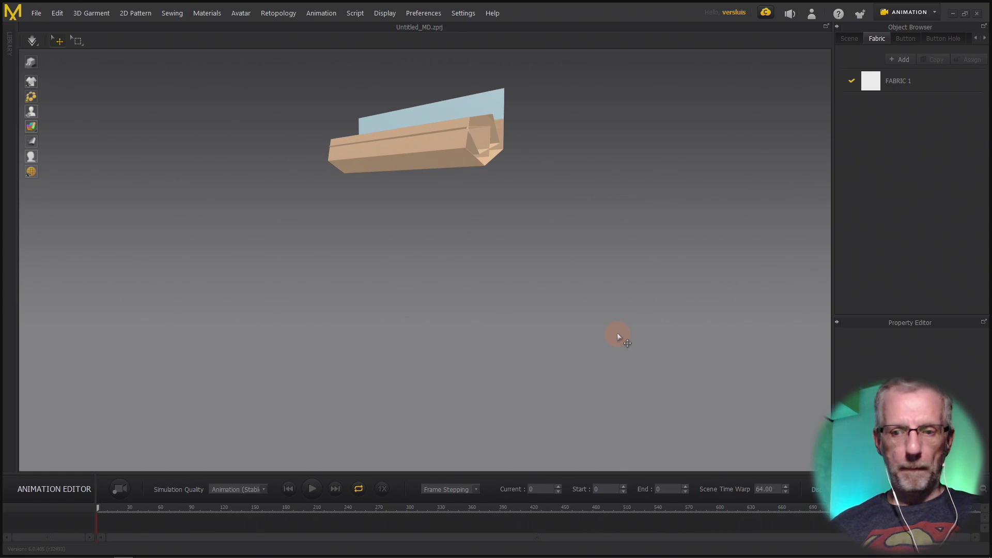
{"action": "left_click_drag", "start_coordinate": [778, 492], "coordinate": [733, 490]}
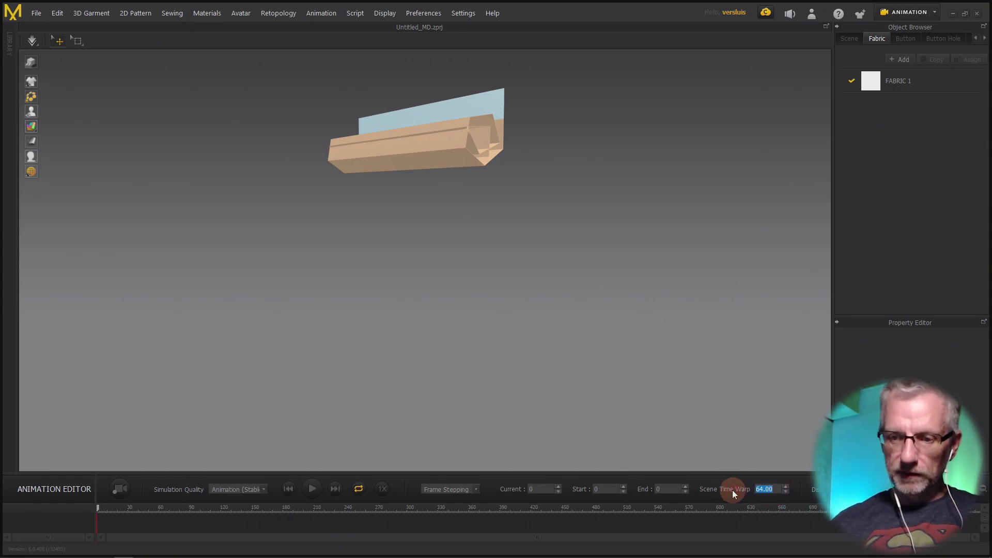
{"action": "type", "text": "14"}
{"action": "key", "text": "Return"}
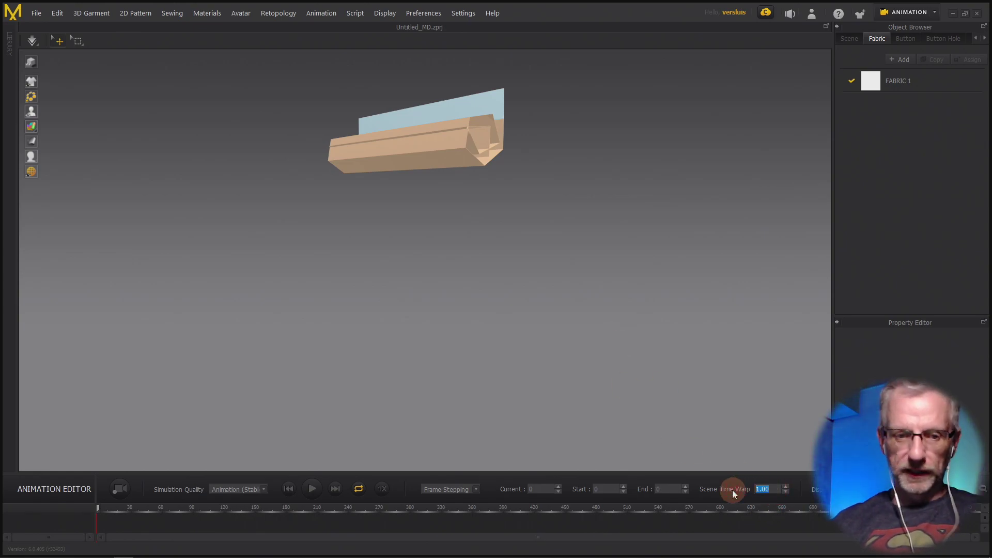
Record the cloth dropping until frame 204, then play it back
{"action": "left_click", "coordinate": [117, 493]}
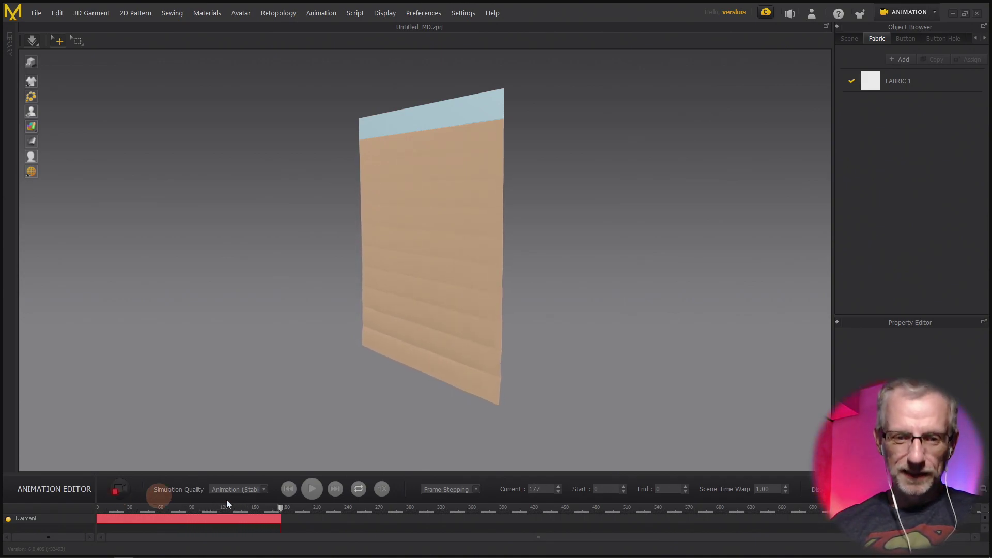
{"action": "left_click", "coordinate": [116, 489]}
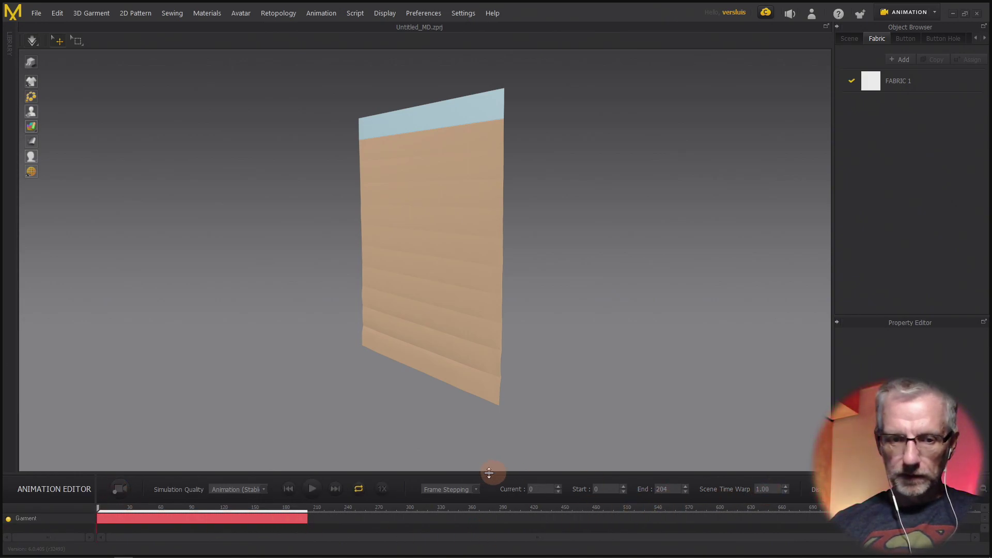
{"action": "left_click", "coordinate": [310, 490]}
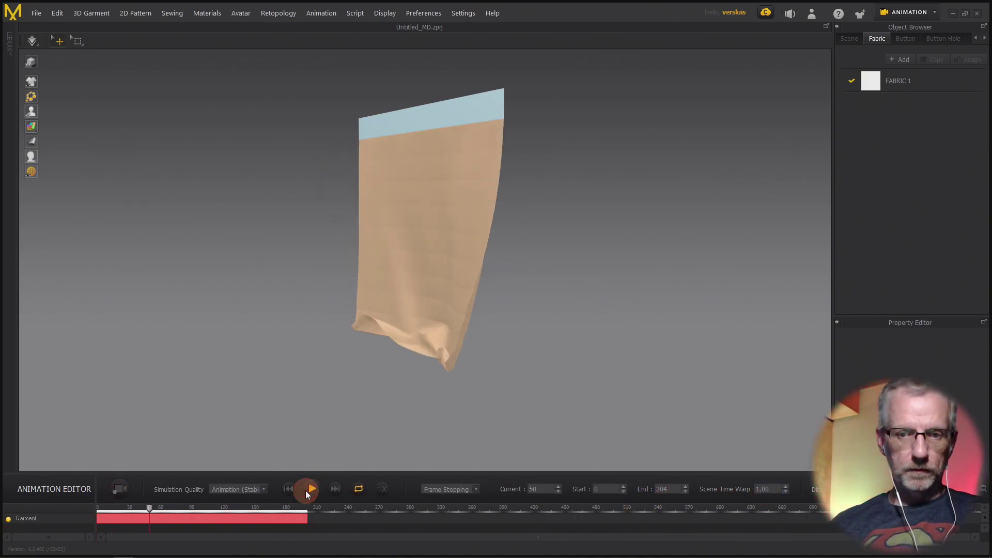
Slow the animation with a Scene Time Warp of 4.00 and replay it
{"action": "left_click", "coordinate": [315, 488]}
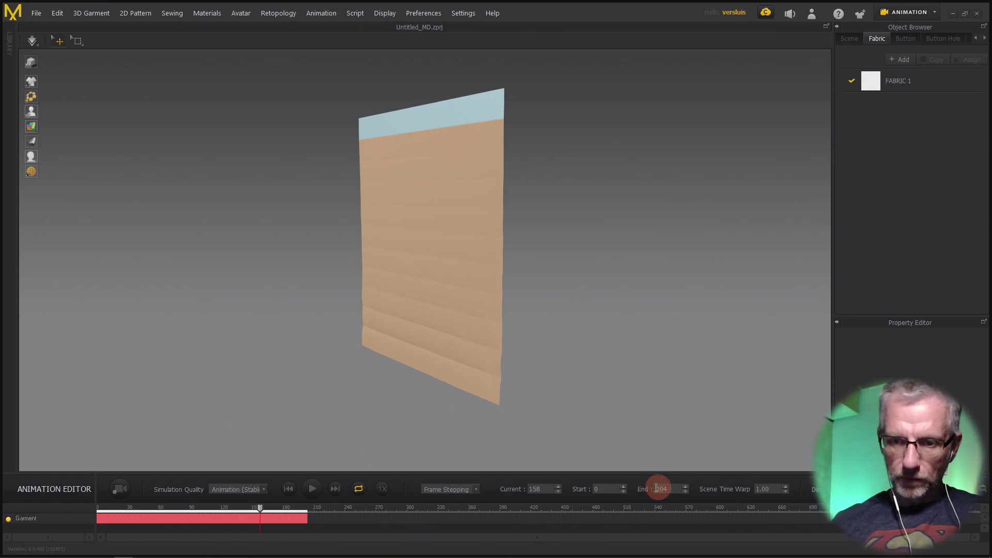
{"action": "double_click", "coordinate": [772, 490]}
{"action": "type", "text": "4"}
{"action": "key", "text": "Return"}
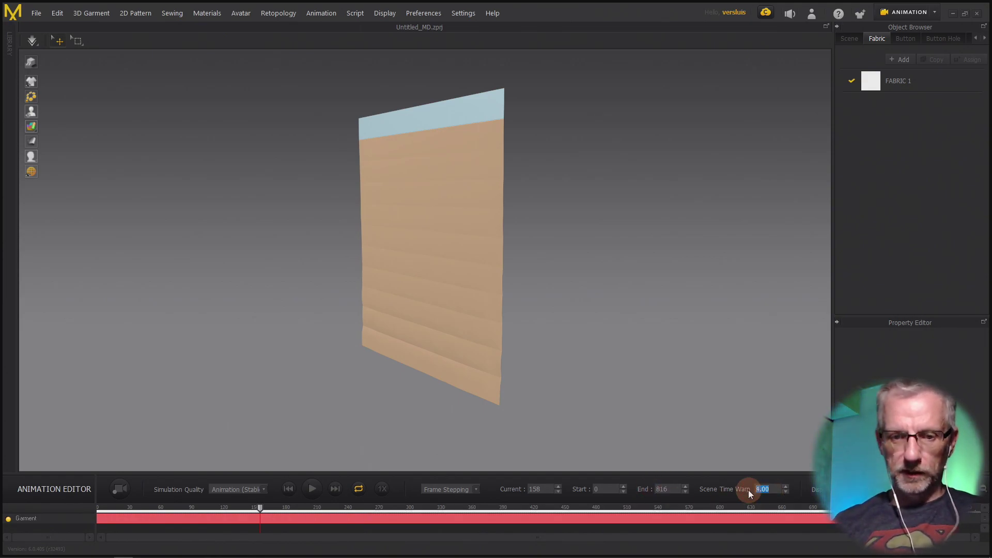
{"action": "left_click", "coordinate": [313, 490]}
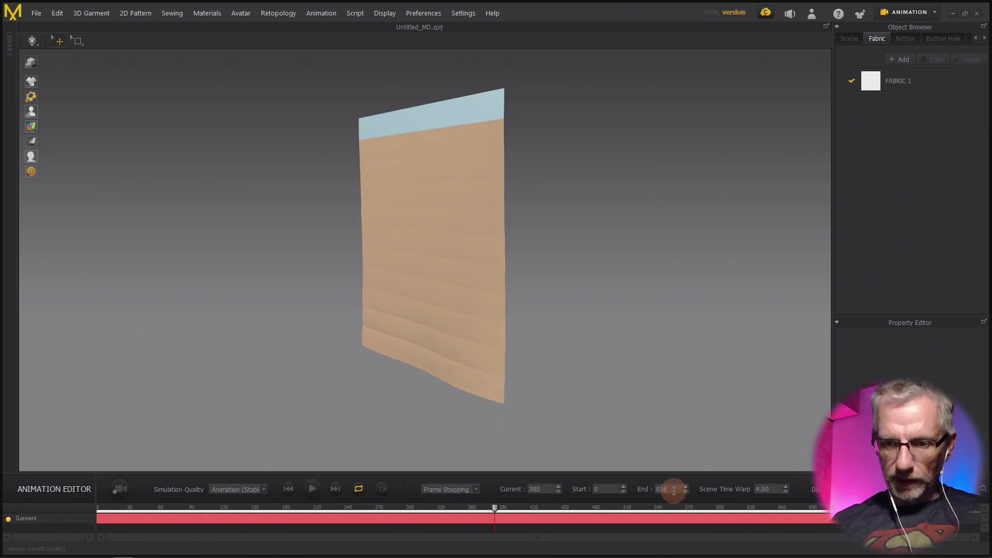
Set the End frame to 380 and bring the CLO-SET Marketplace in Firefox to front
{"action": "type", "text": "380"}
{"action": "key", "text": "Return"}
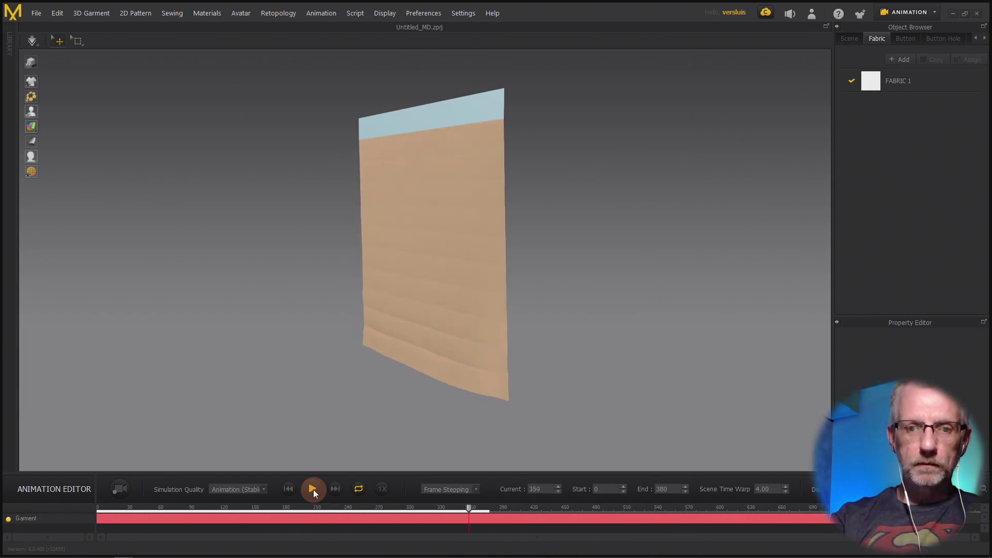
{"action": "key", "text": "alt+Tab"}
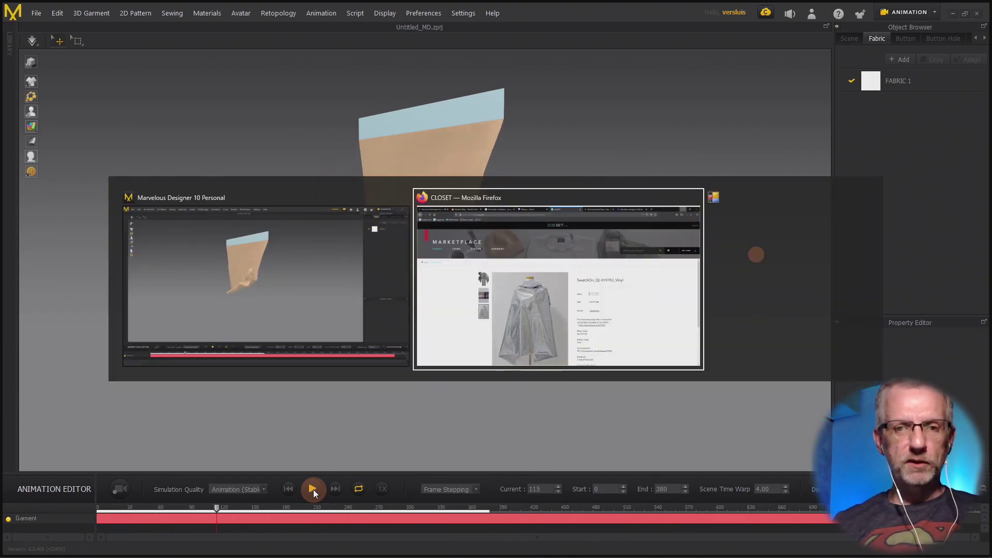